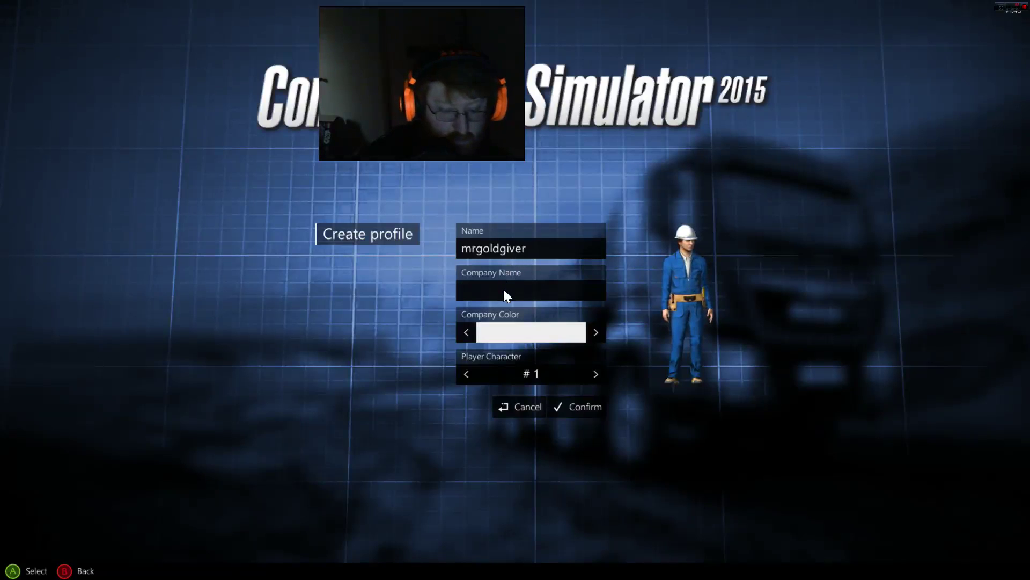
{"action": "type", "text": "fuck"}
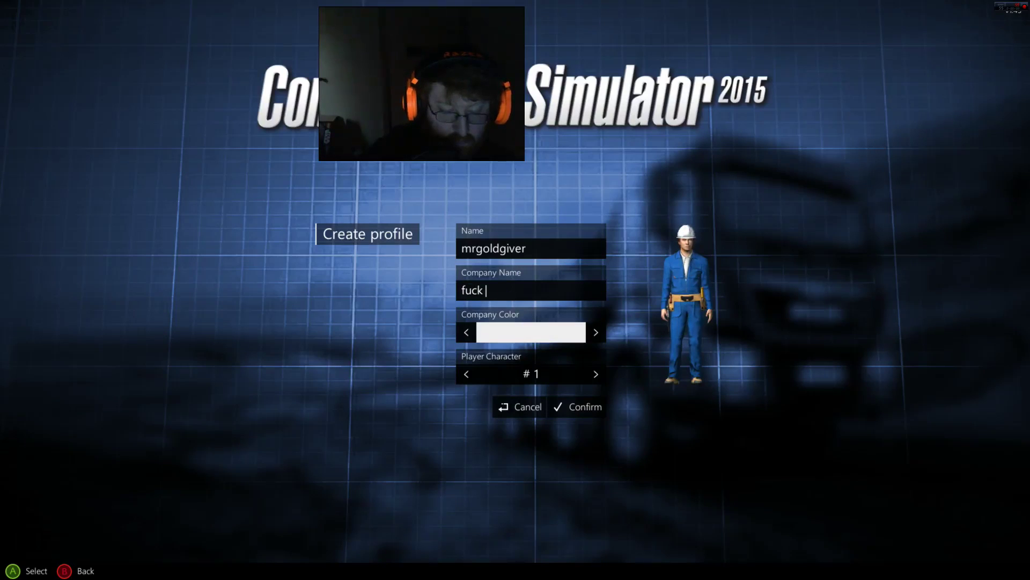
{"action": "type", "text": " you"}
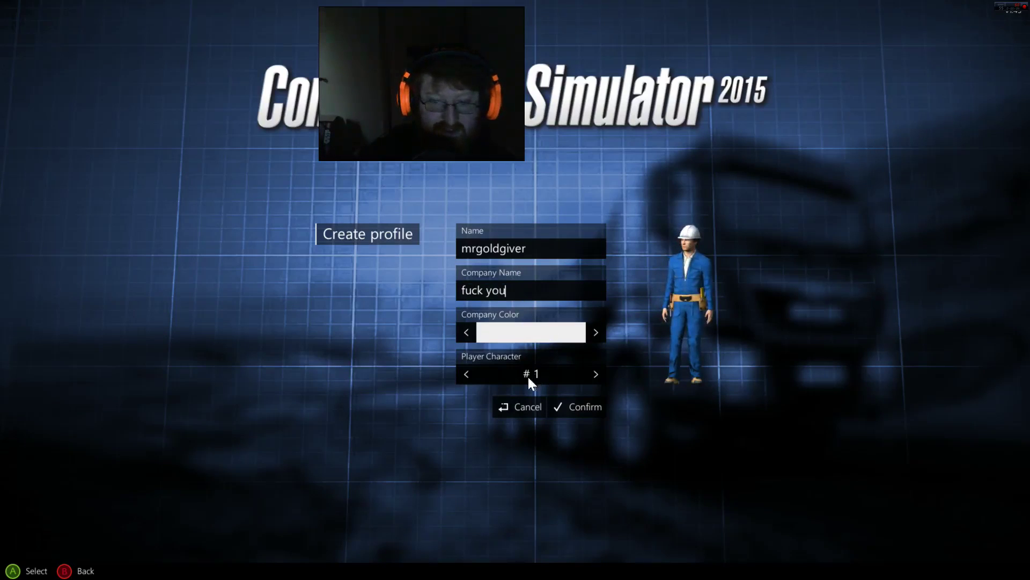
- Save a new profile with a red company colour and start a career with it
{"action": "left_click", "coordinate": [599, 330]}
{"action": "left_click", "coordinate": [598, 330]}
{"action": "left_click", "coordinate": [597, 331]}
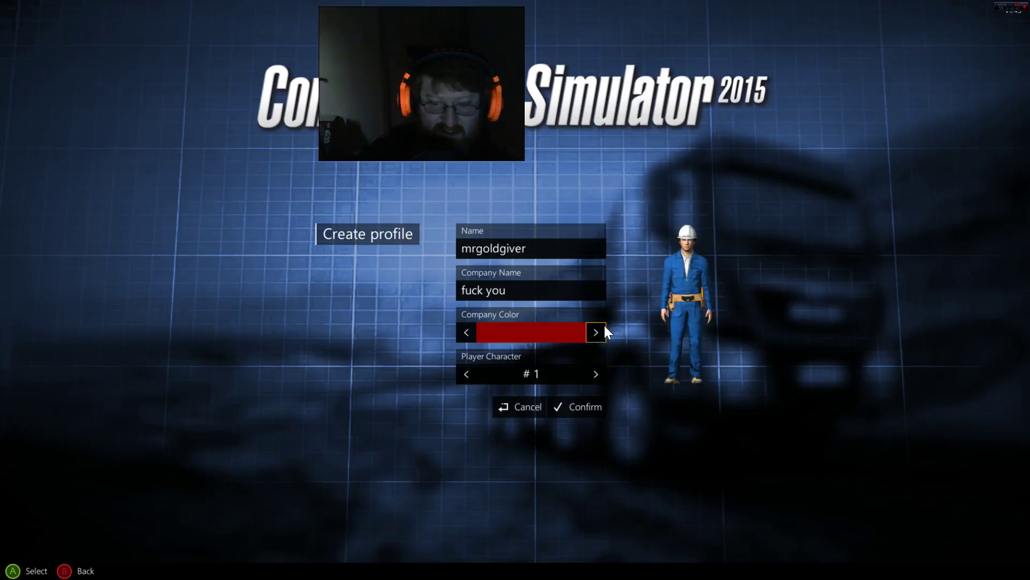
{"action": "left_click", "coordinate": [577, 407]}
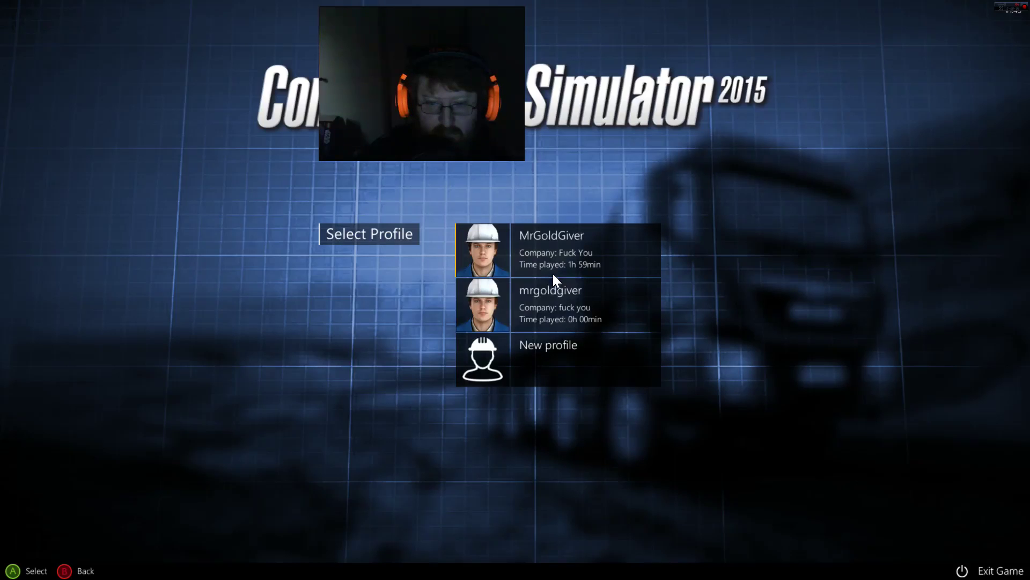
{"action": "left_click", "coordinate": [537, 305]}
{"action": "left_click", "coordinate": [511, 299]}
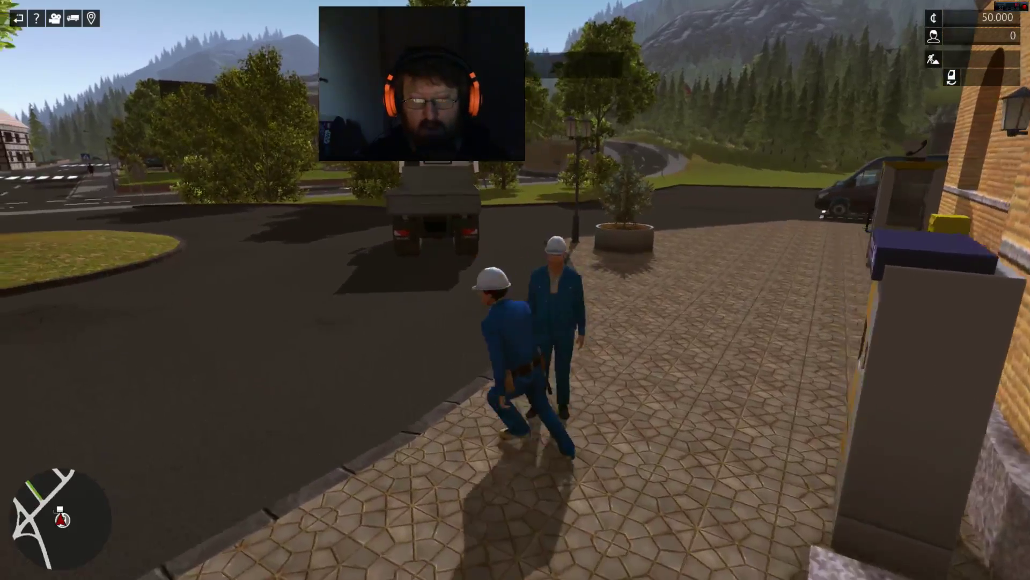
- Walk to the small flatbed truck, check the places list, board it and glance at the map
{"action": "key", "text": "w"}
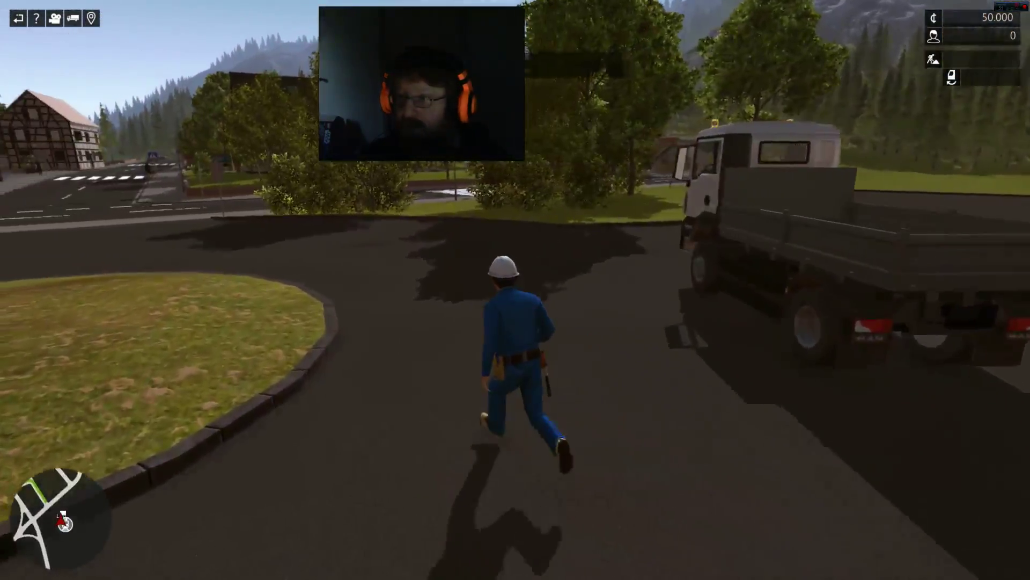
{"action": "key", "text": "s"}
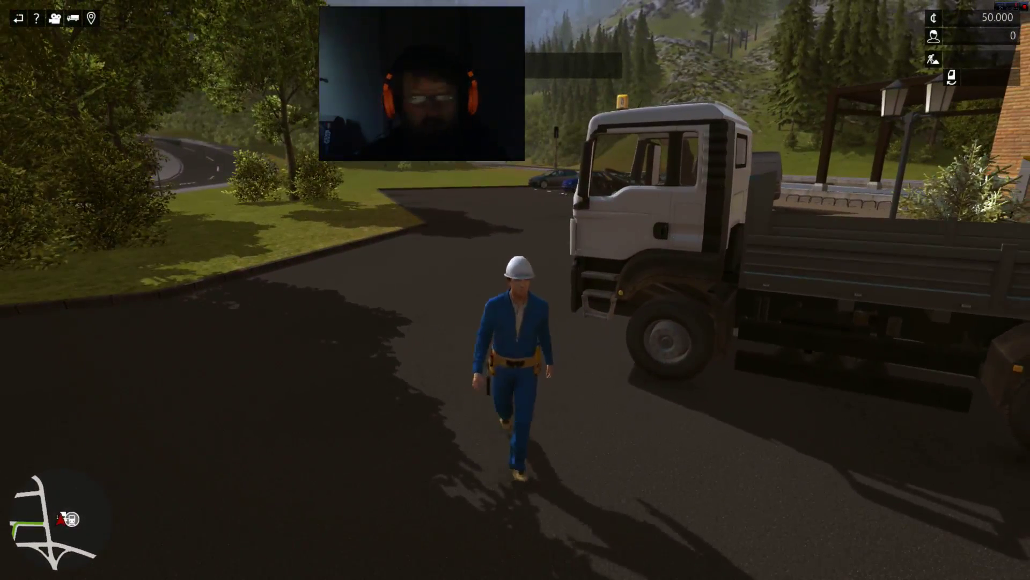
{"action": "left_click", "coordinate": [91, 18]}
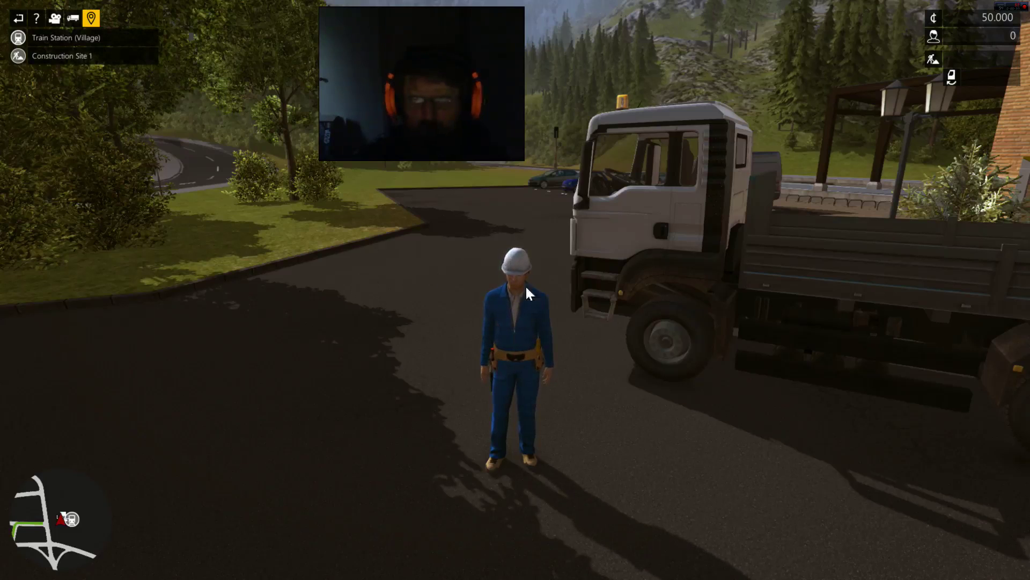
{"action": "key", "text": "e"}
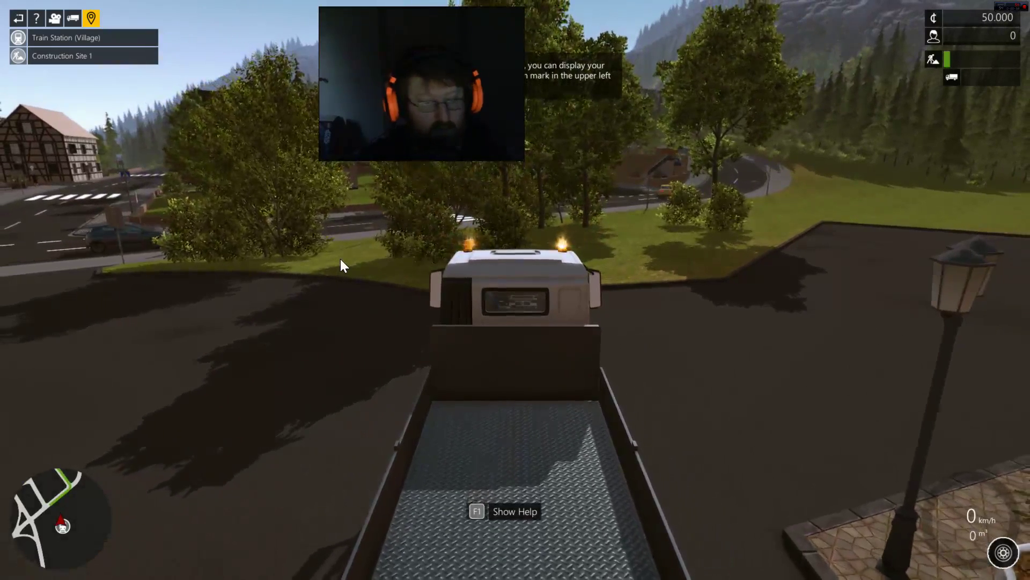
{"action": "key", "text": "Escape"}
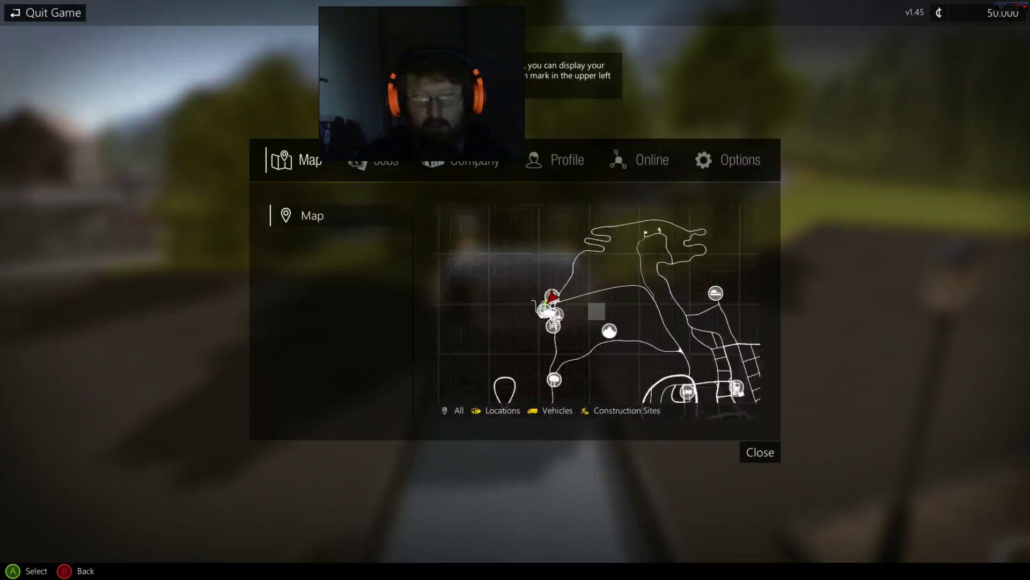
{"action": "scroll", "coordinate": [595, 311], "scroll_direction": "up", "scroll_amount": 2}
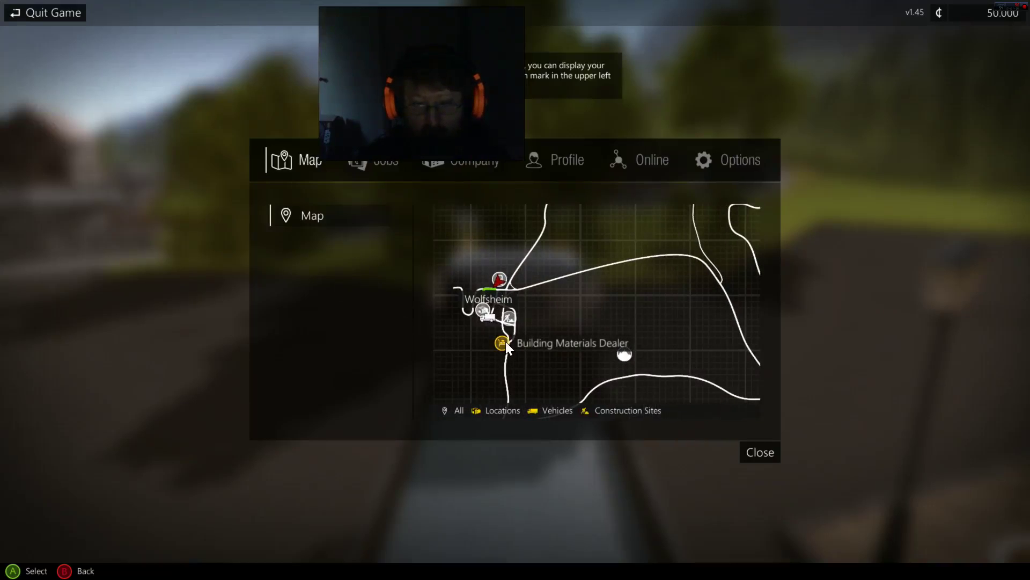
{"action": "left_click", "coordinate": [742, 450]}
- Drive the flatbed truck onto the main road, past the church and left at the intersection
{"action": "key", "text": "w"}
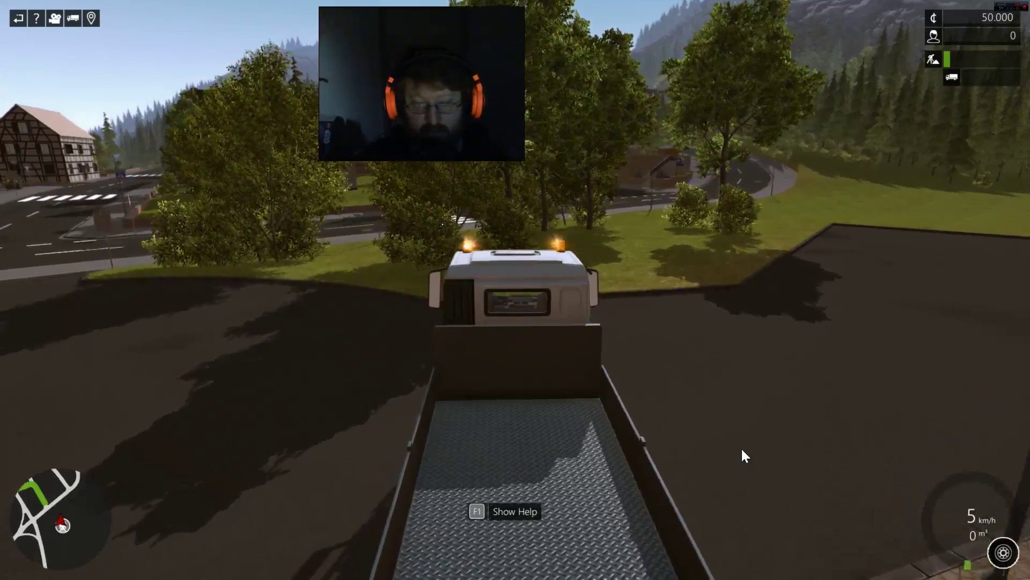
{"action": "key", "text": "a"}
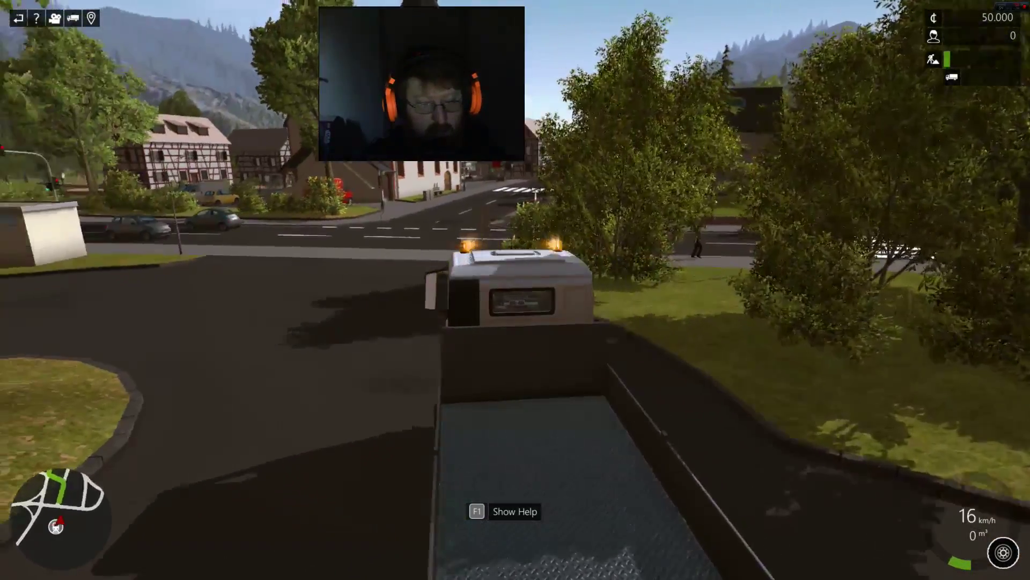
{"action": "key", "text": "d"}
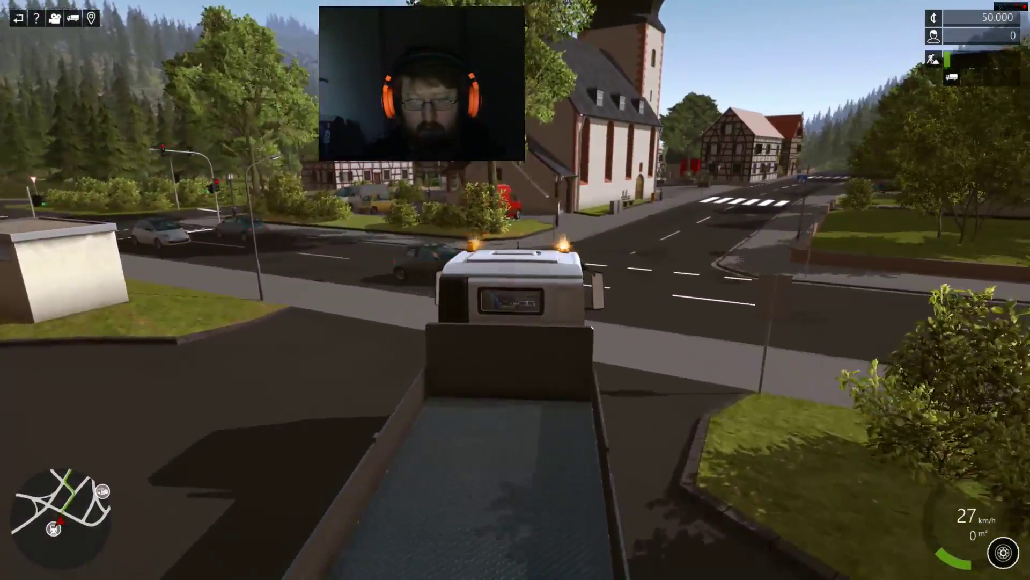
{"action": "key", "text": "a"}
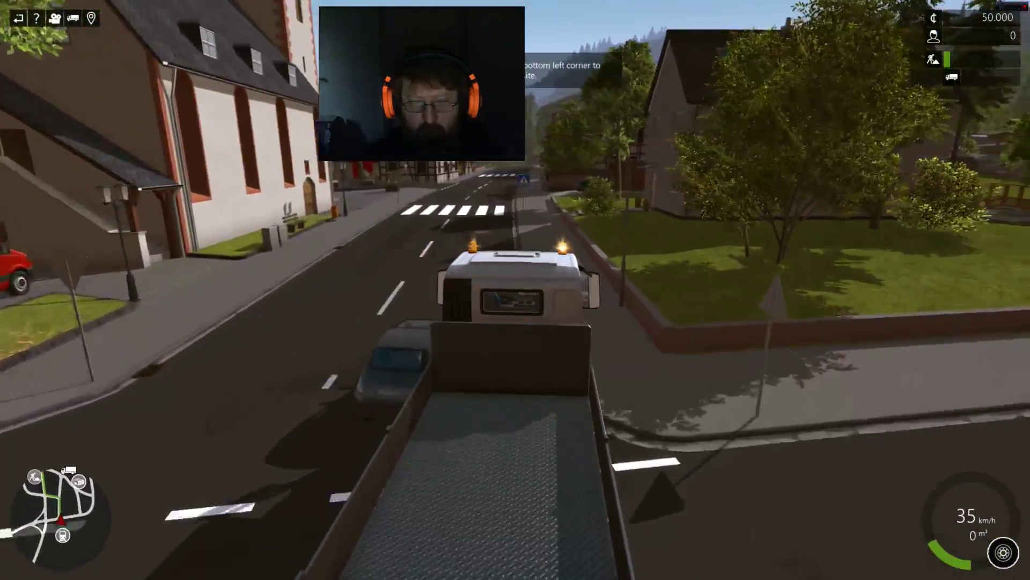
{"action": "key", "text": "a"}
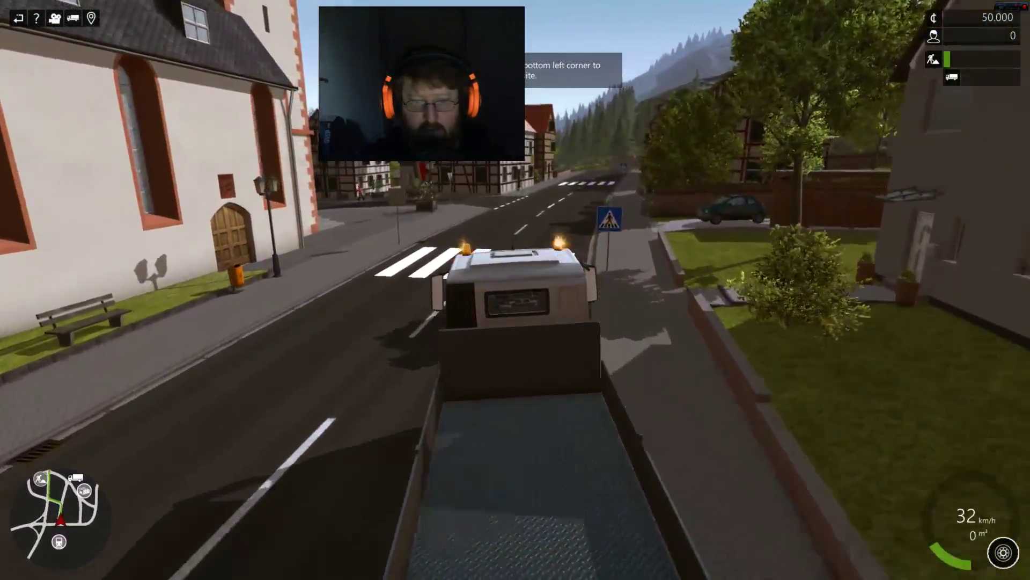
{"action": "key", "text": "w"}
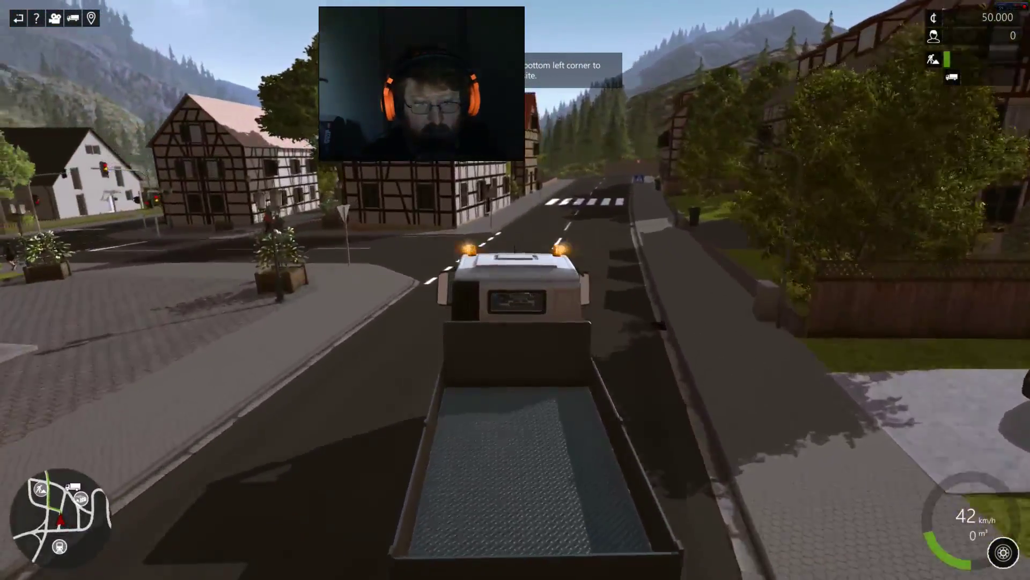
{"action": "key", "text": "a"}
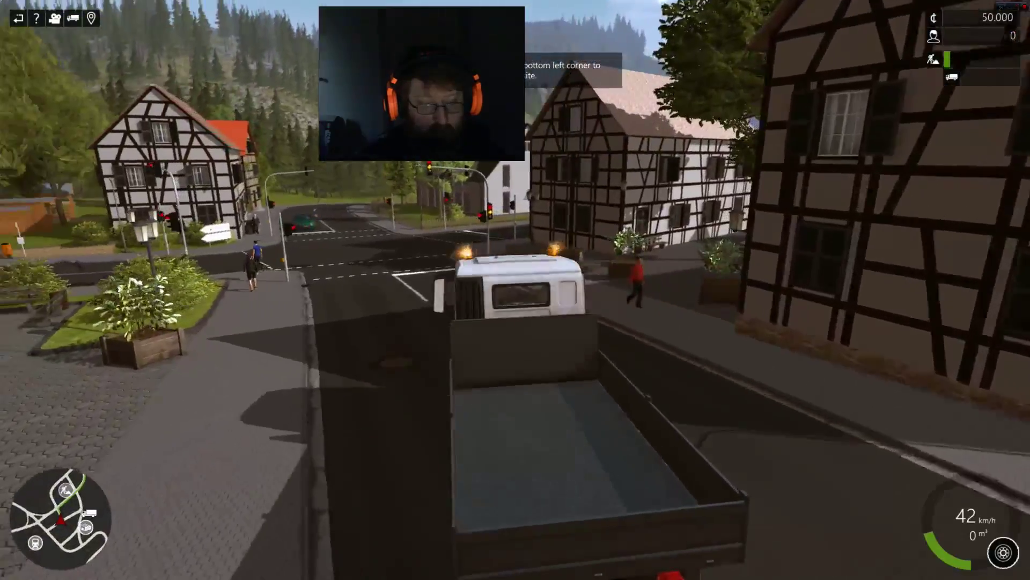
- Follow the village streets and pull the truck into the Heininger dealer yard
{"action": "key", "text": "d"}
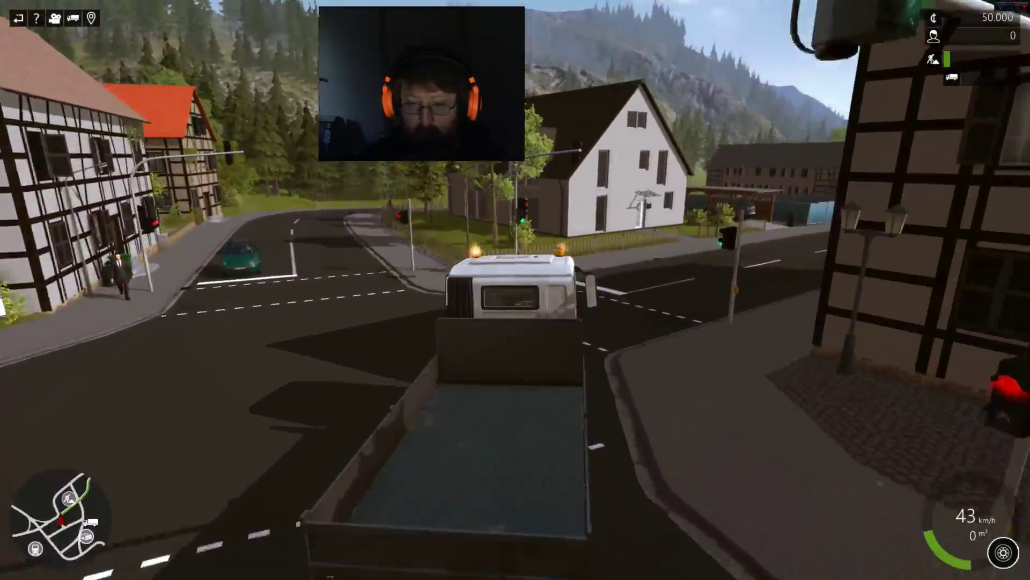
{"action": "key", "text": "w"}
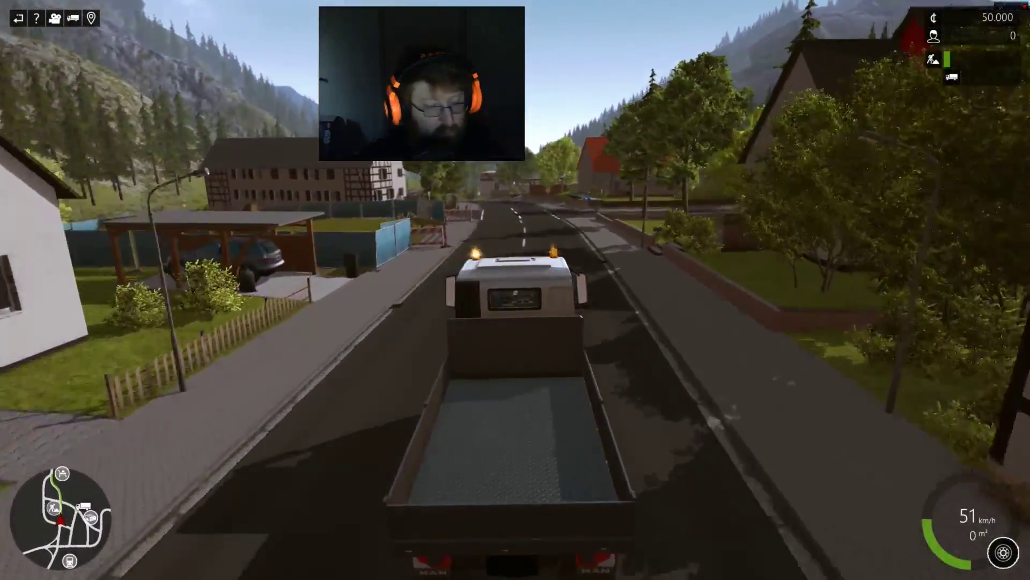
{"action": "key", "text": "w"}
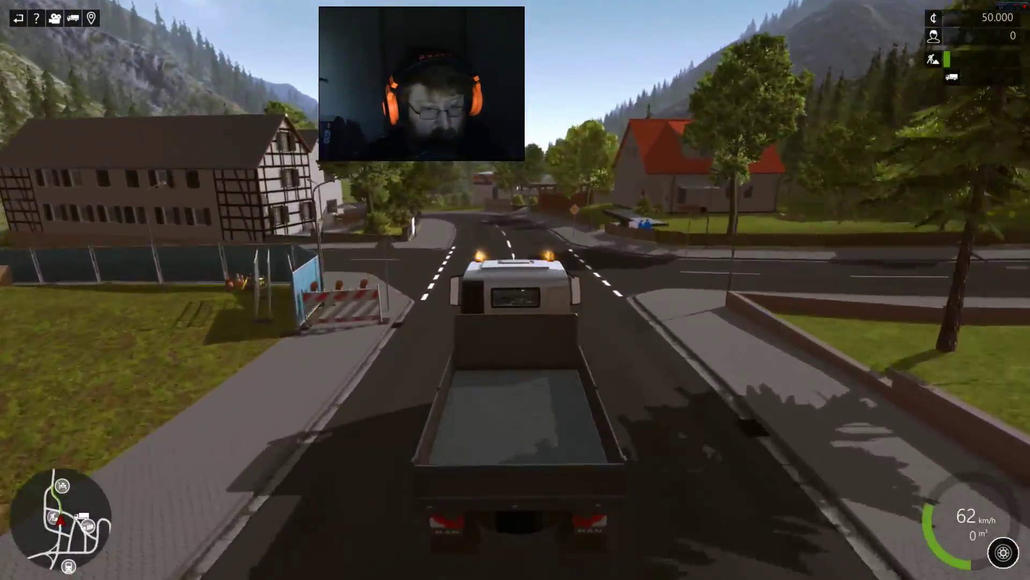
{"action": "key", "text": "w"}
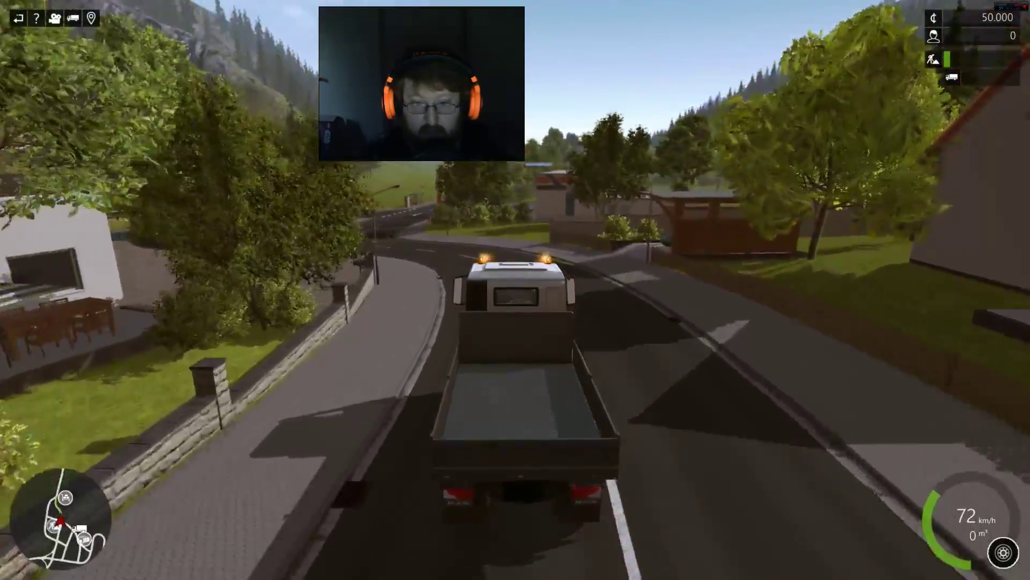
{"action": "key", "text": "a"}
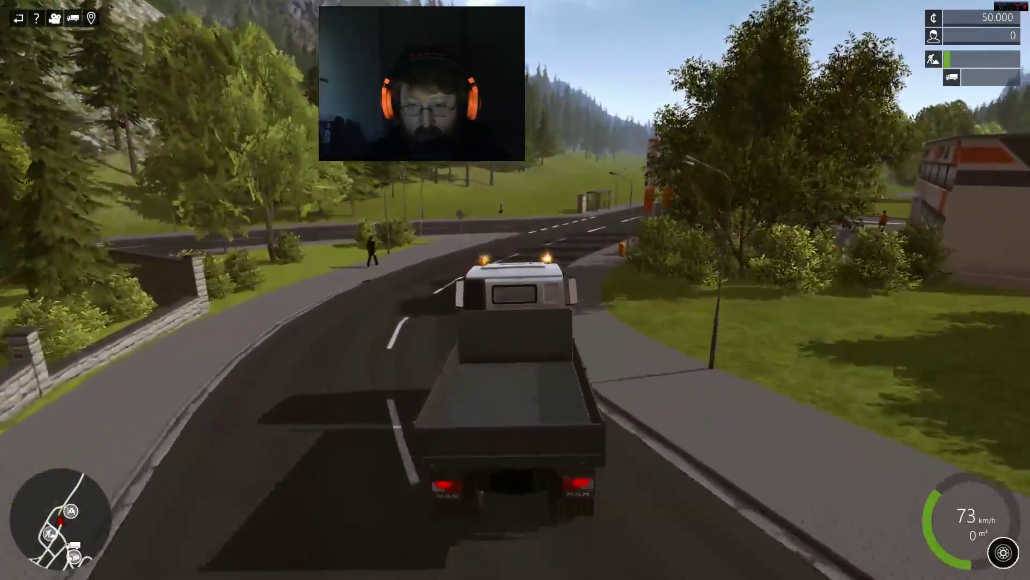
{"action": "key", "text": "s"}
{"action": "key", "text": "d"}
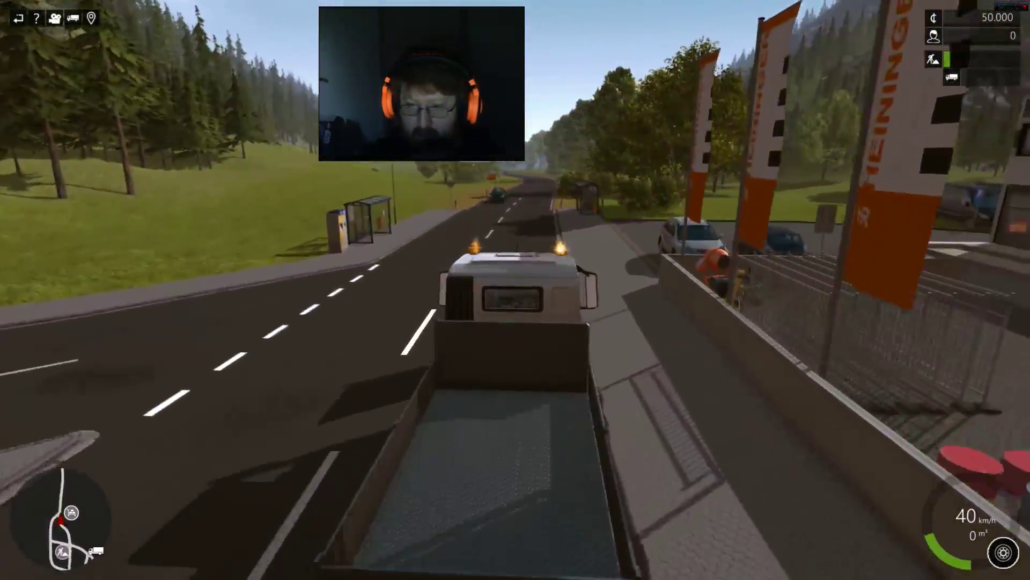
{"action": "key", "text": "d"}
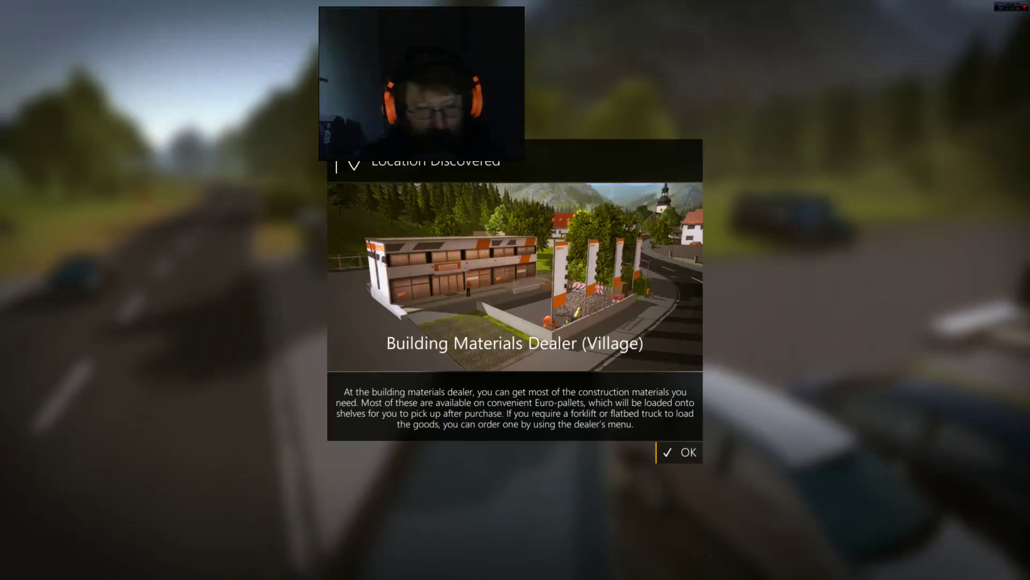
- Dismiss the Location Discovered notice, leave the truck and open the Heininger materials shop
{"action": "key", "text": "Return"}
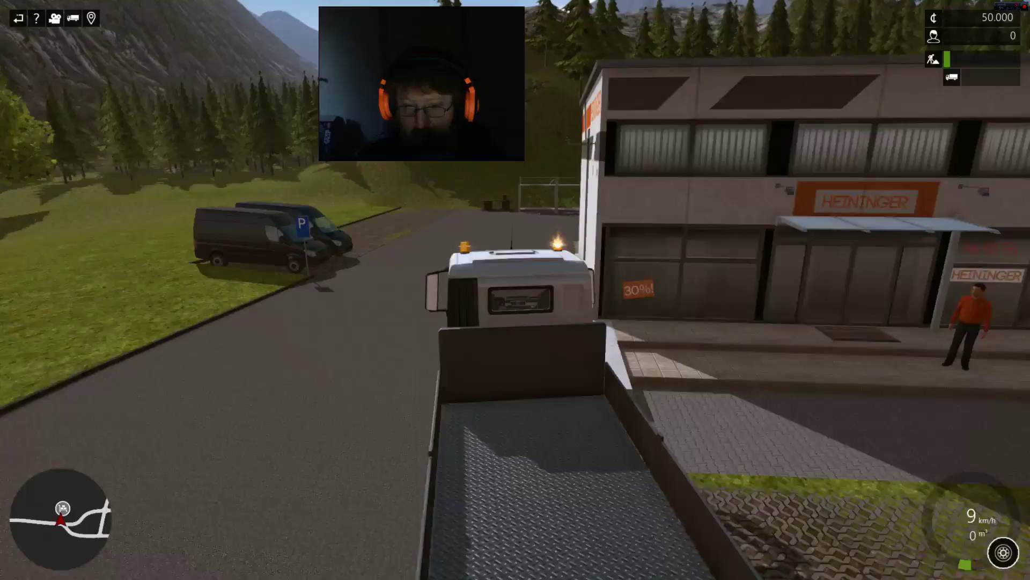
{"action": "key", "text": "f"}
{"action": "key", "text": "w"}
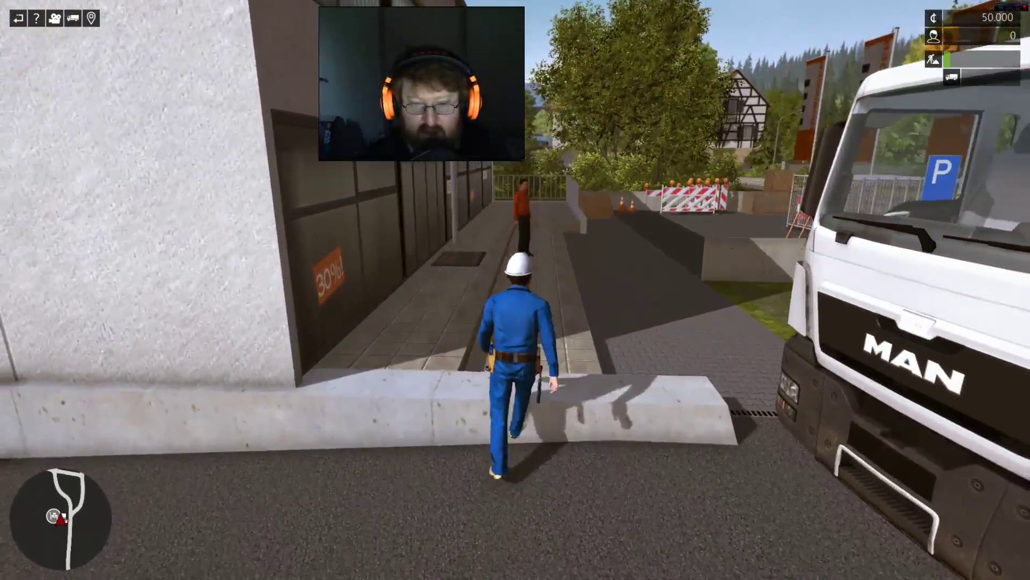
{"action": "key", "text": "w"}
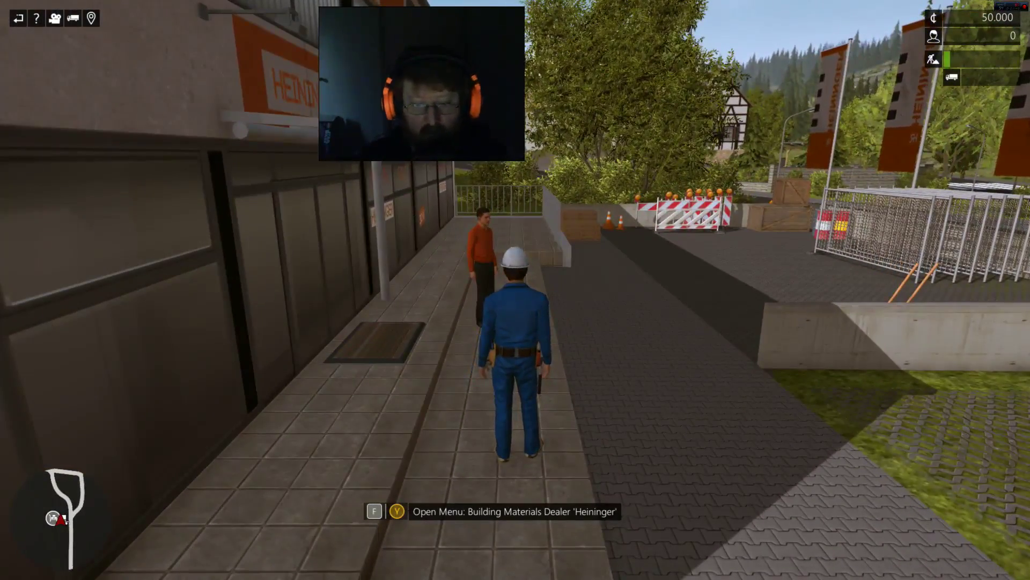
{"action": "key", "text": "f"}
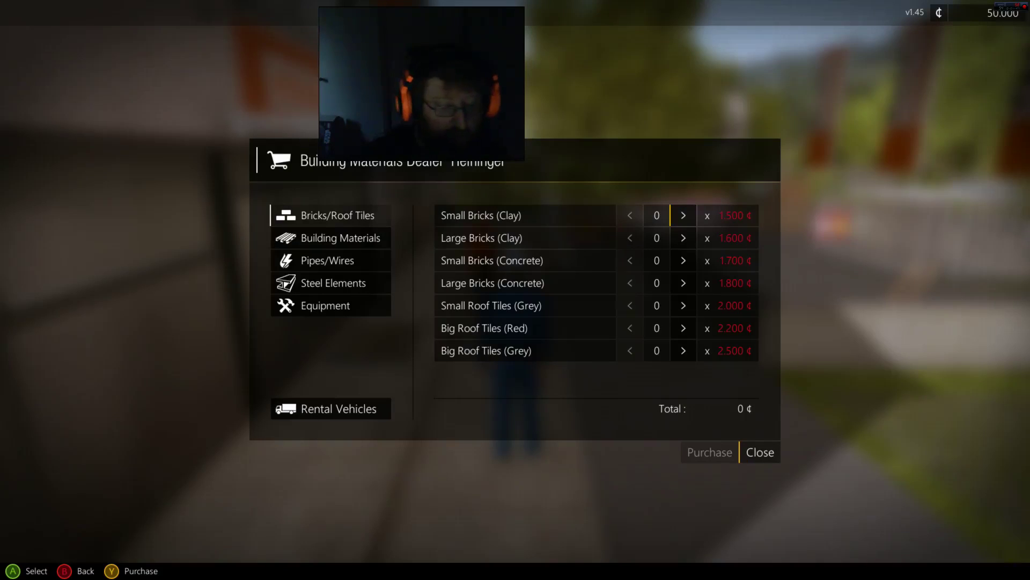
- Switch from the game to Cheat Engine and attach it to ConSim2015.exe
{"action": "key", "text": "alt+Tab"}
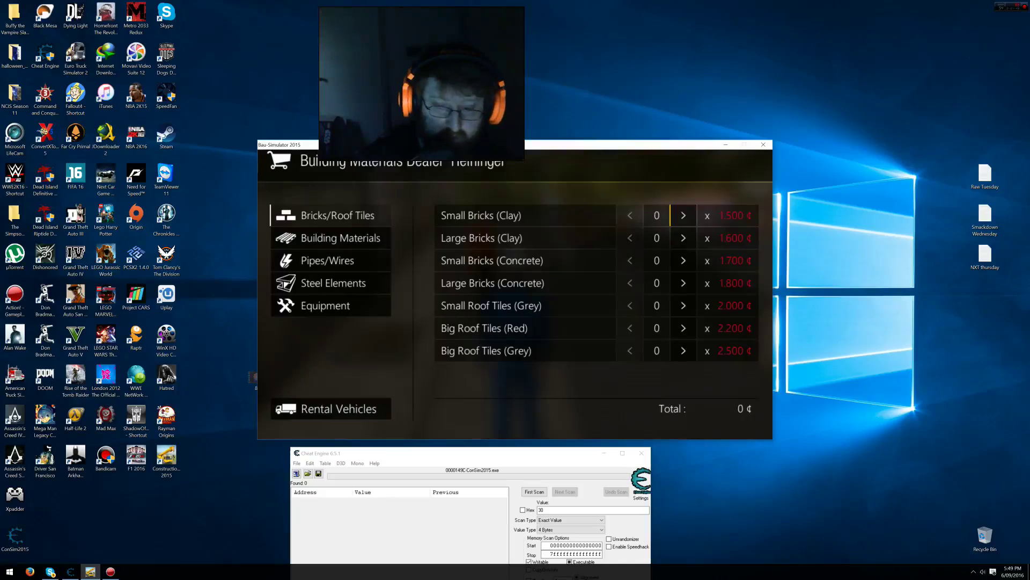
{"action": "left_click", "coordinate": [442, 460]}
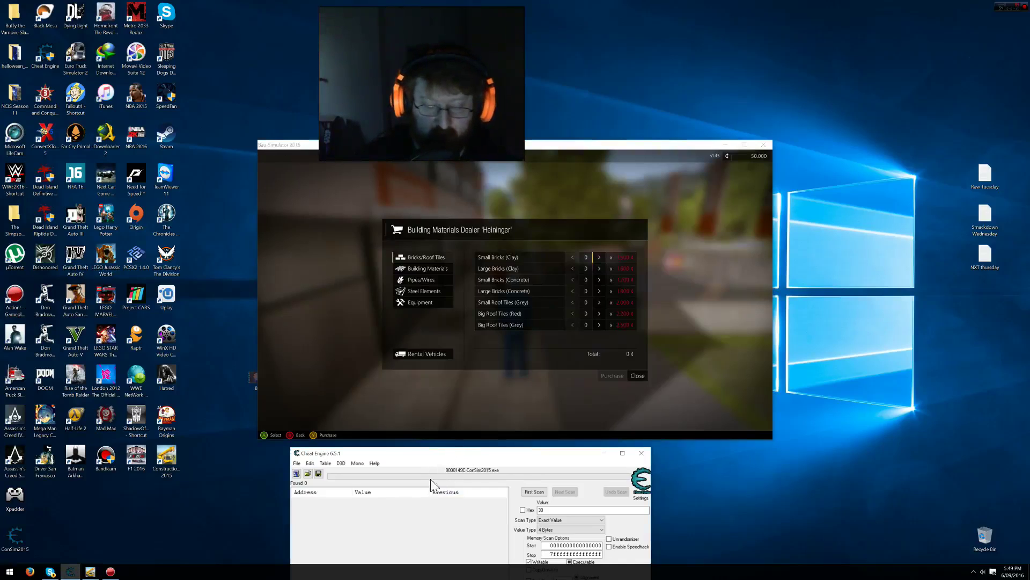
{"action": "left_click", "coordinate": [296, 475]}
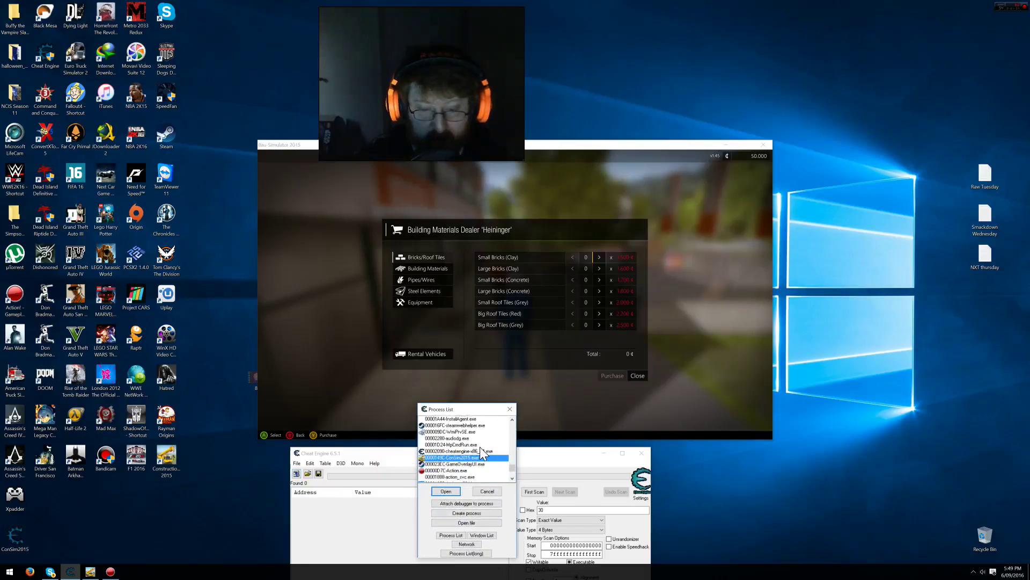
{"action": "scroll", "coordinate": [435, 451], "scroll_direction": "down", "scroll_amount": 3}
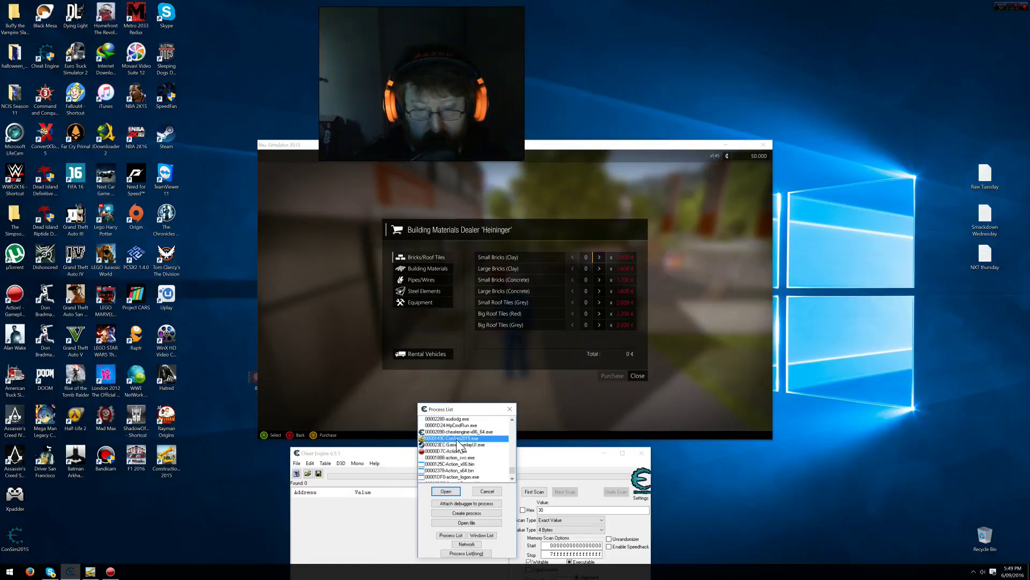
{"action": "left_click", "coordinate": [447, 492]}
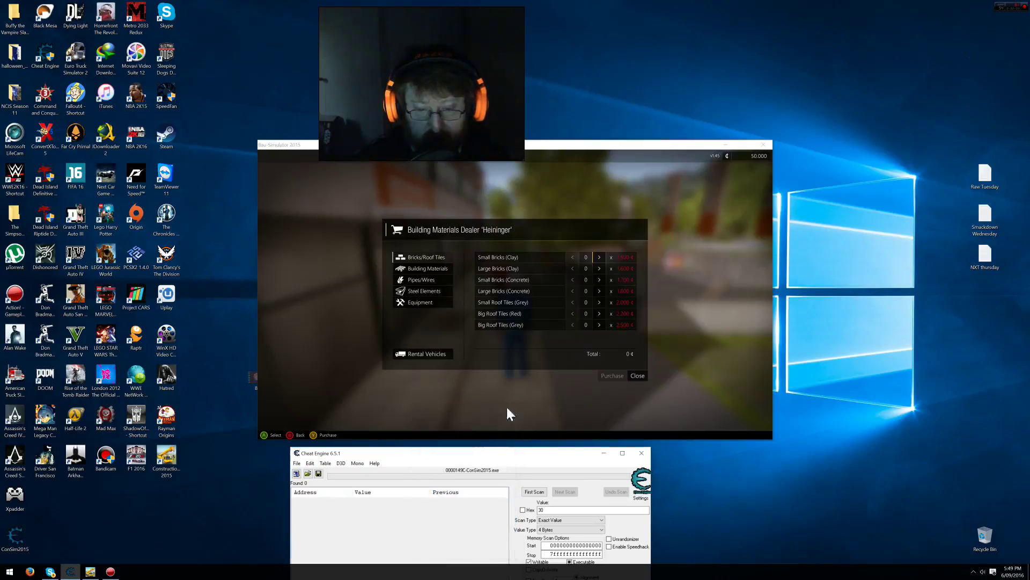
- Run a first scan for the value 50000 and move Cheat Engine higher on screen
{"action": "key", "text": "BackSpace"}
{"action": "key", "text": "BackSpace"}
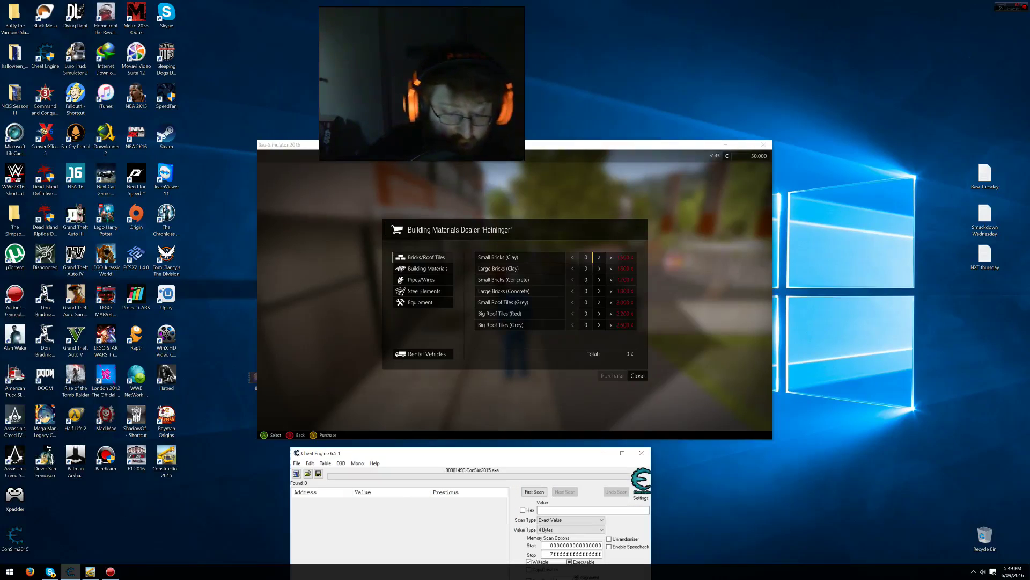
{"action": "type", "text": "50000"}
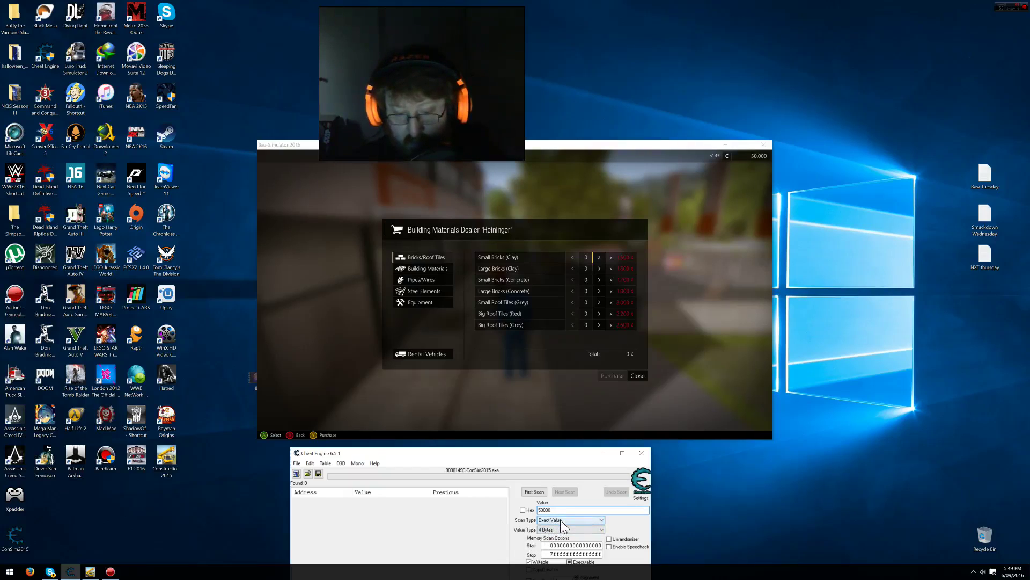
{"action": "left_click", "coordinate": [535, 492]}
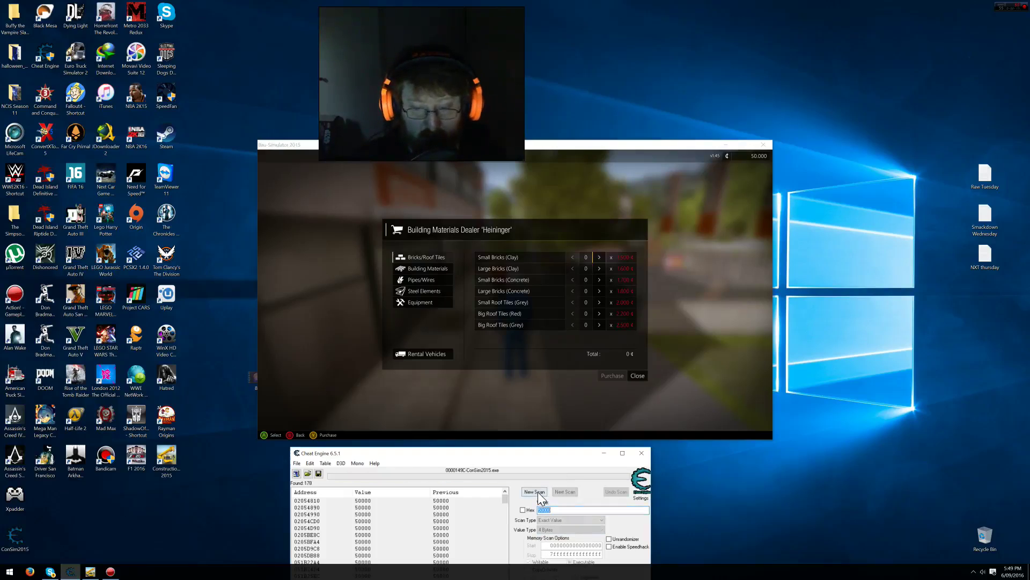
{"action": "left_click_drag", "start_coordinate": [537, 452], "coordinate": [515, 359]}
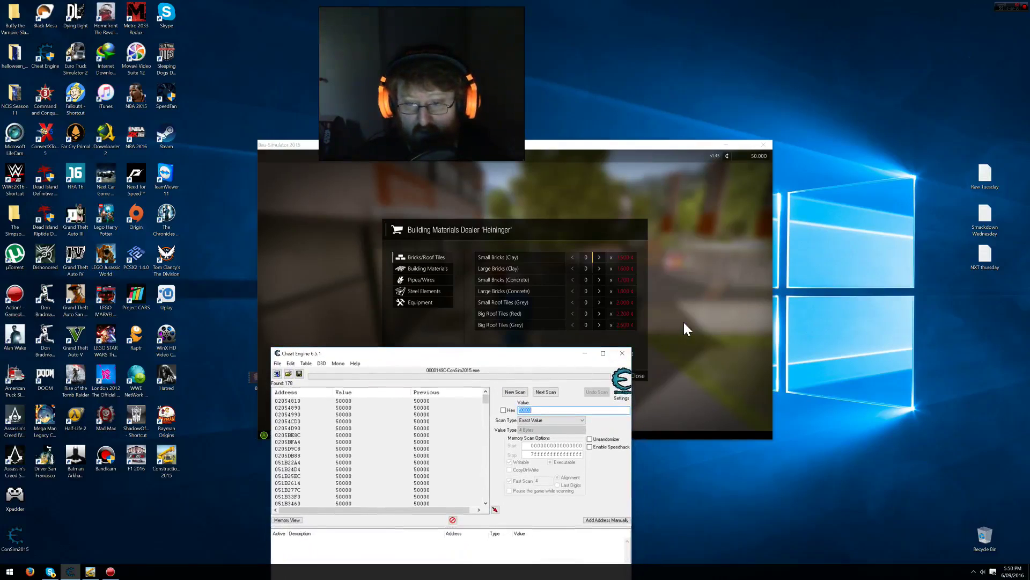
- Buy one Small Bricks (Clay) in the game, dropping money to 48,500
{"action": "left_click", "coordinate": [684, 321]}
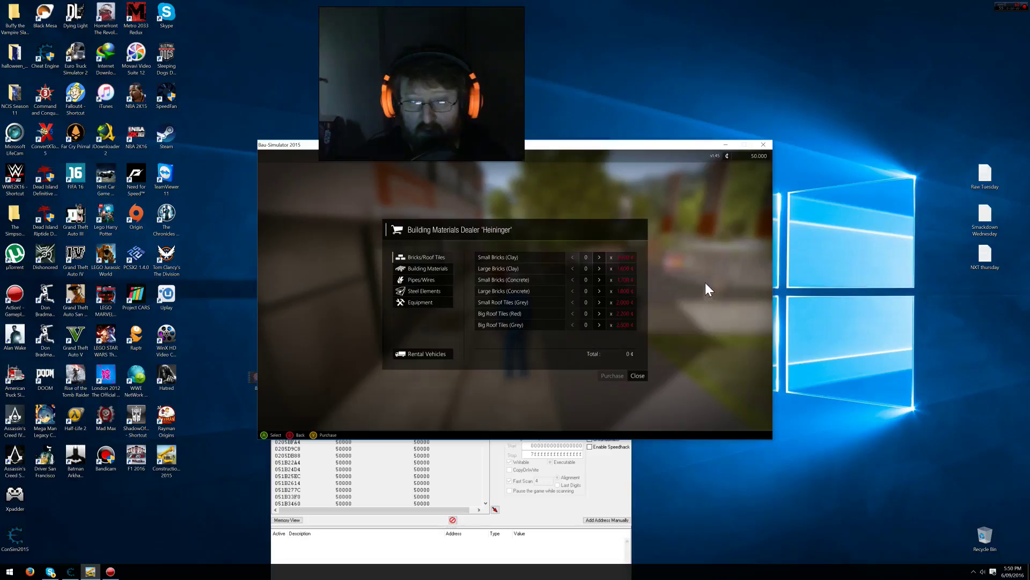
{"action": "left_click", "coordinate": [598, 257]}
{"action": "left_click", "coordinate": [612, 376]}
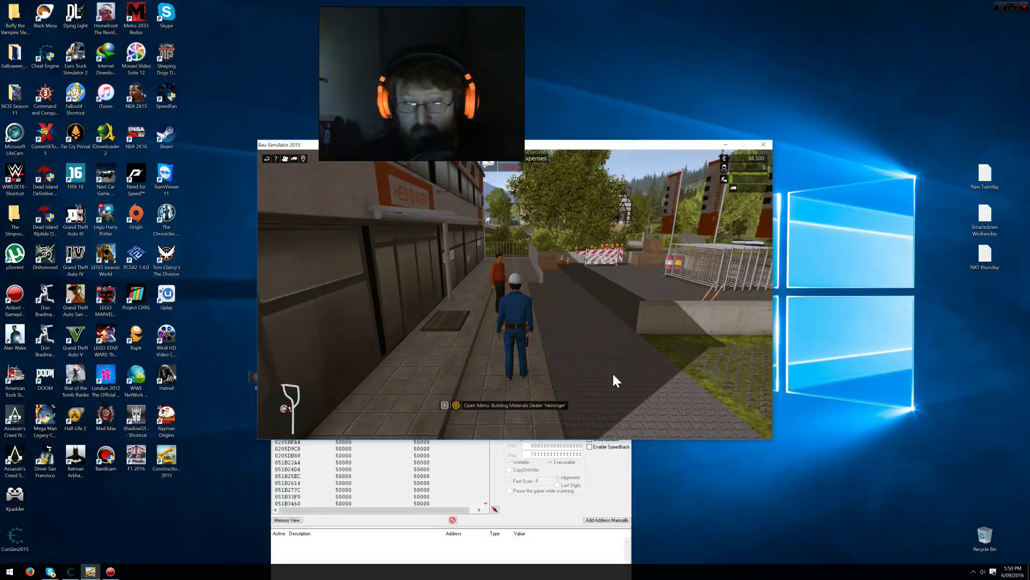
- Next-scan Cheat Engine for 48500 and add the single matching address to the table
{"action": "left_click", "coordinate": [538, 508]}
{"action": "key", "text": "BackSpace"}
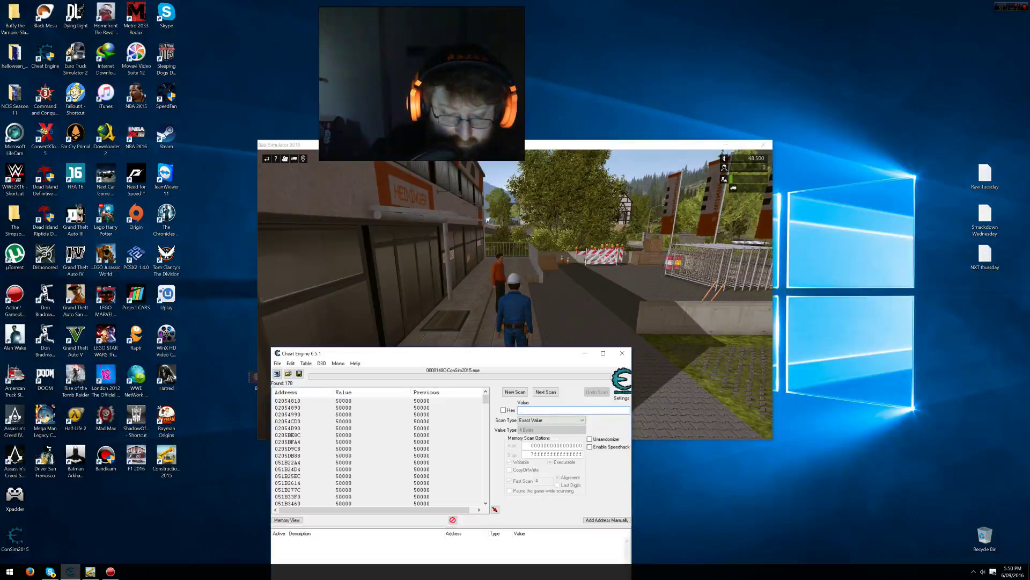
{"action": "type", "text": "4"}
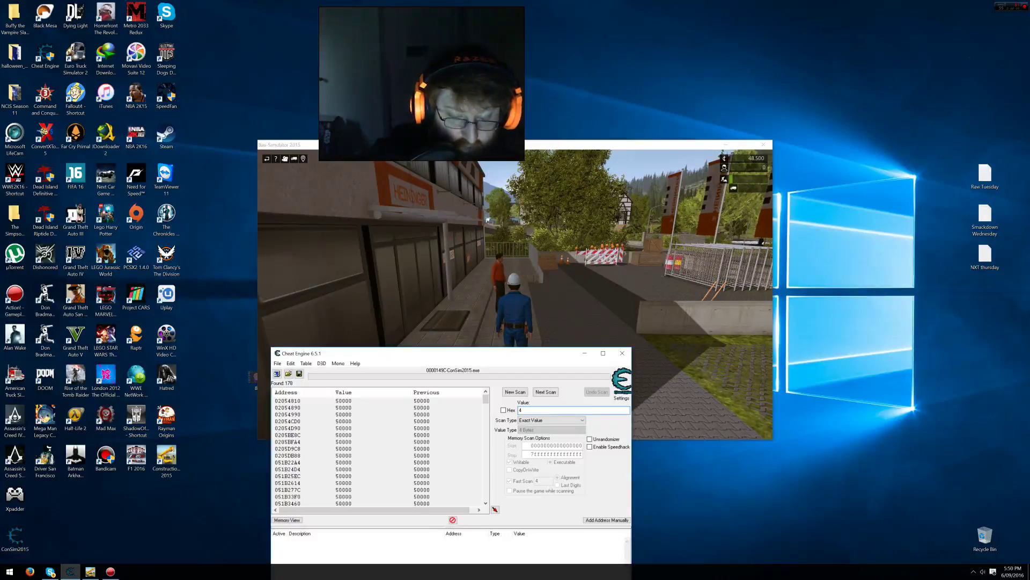
{"action": "type", "text": "8500"}
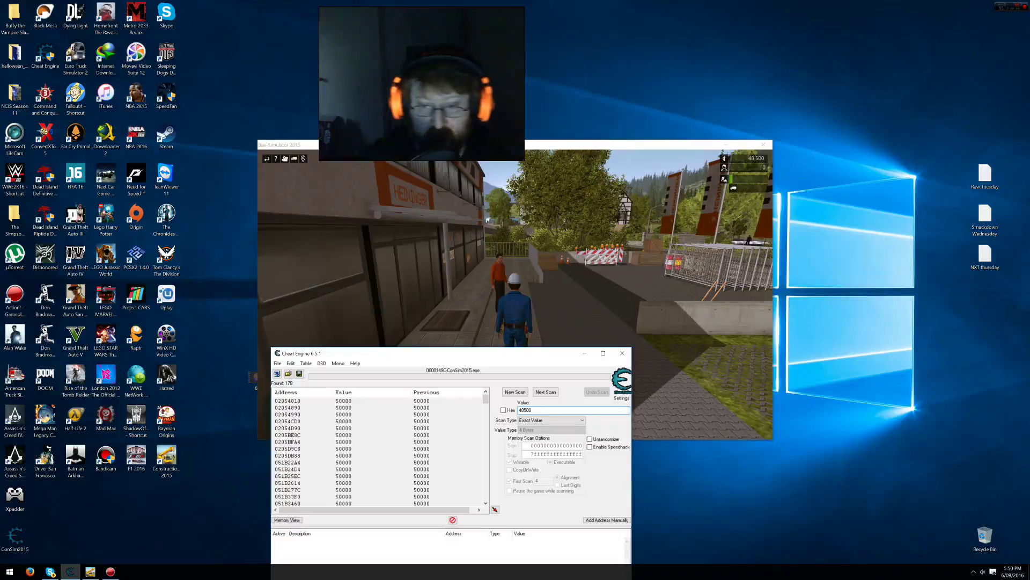
{"action": "left_click", "coordinate": [547, 392]}
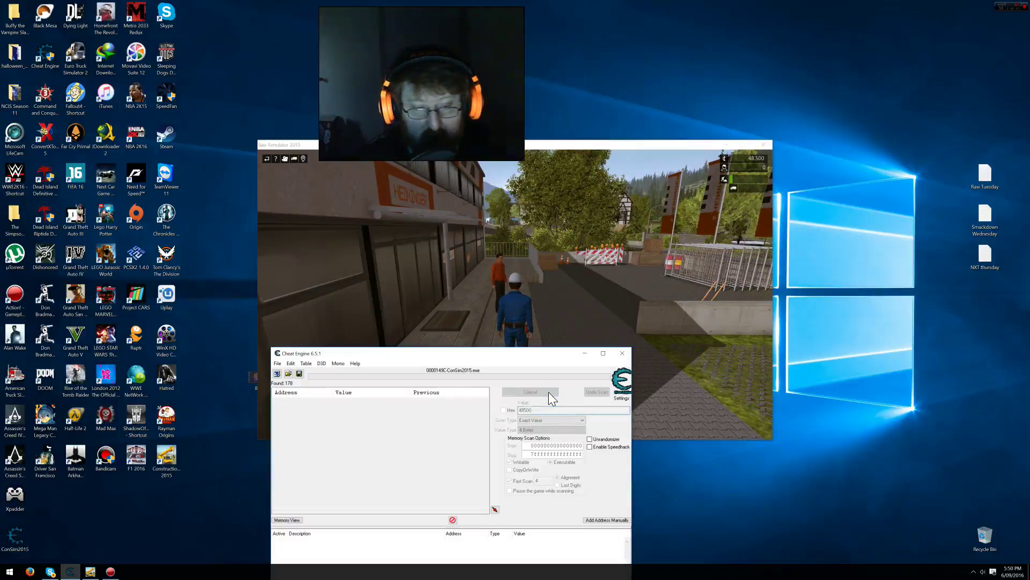
{"action": "double_click", "coordinate": [340, 401]}
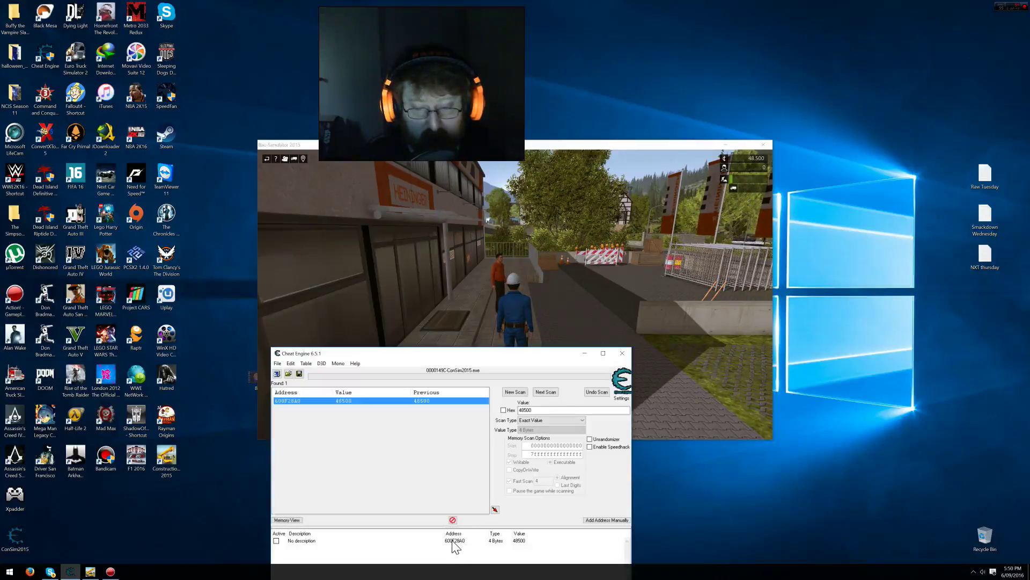
- Browse the memory region around the saved 48500 money address
{"action": "right_click", "coordinate": [455, 544]}
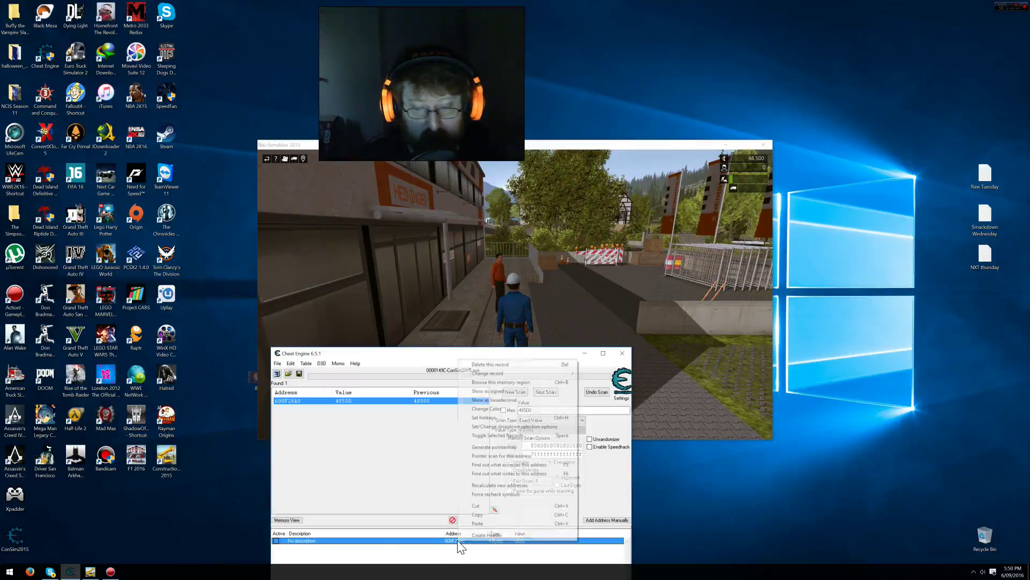
{"action": "left_click", "coordinate": [519, 384]}
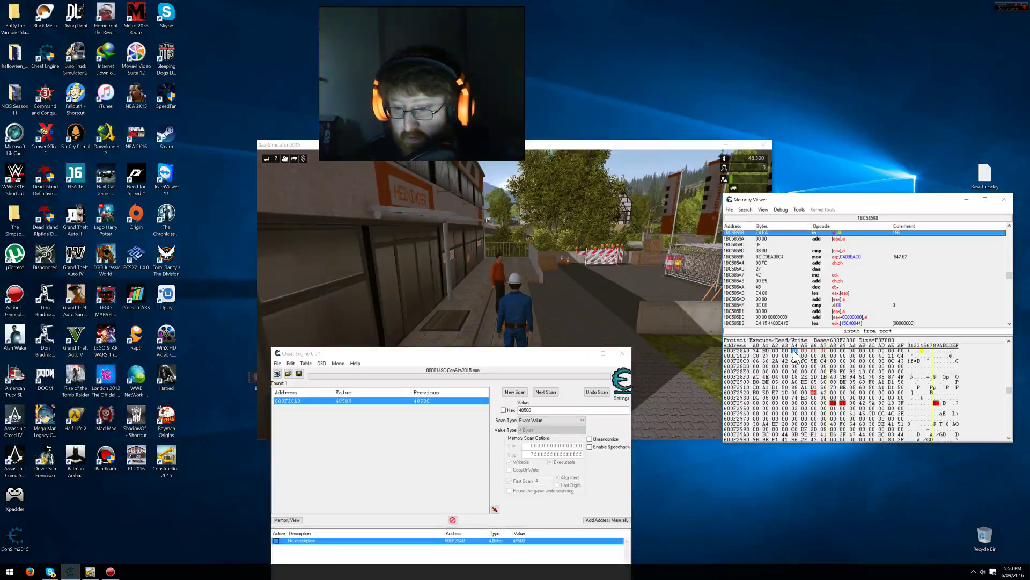
- Add address 600F28A4 from the memory viewer to the list as a 4 Bytes value
{"action": "right_click", "coordinate": [795, 352]}
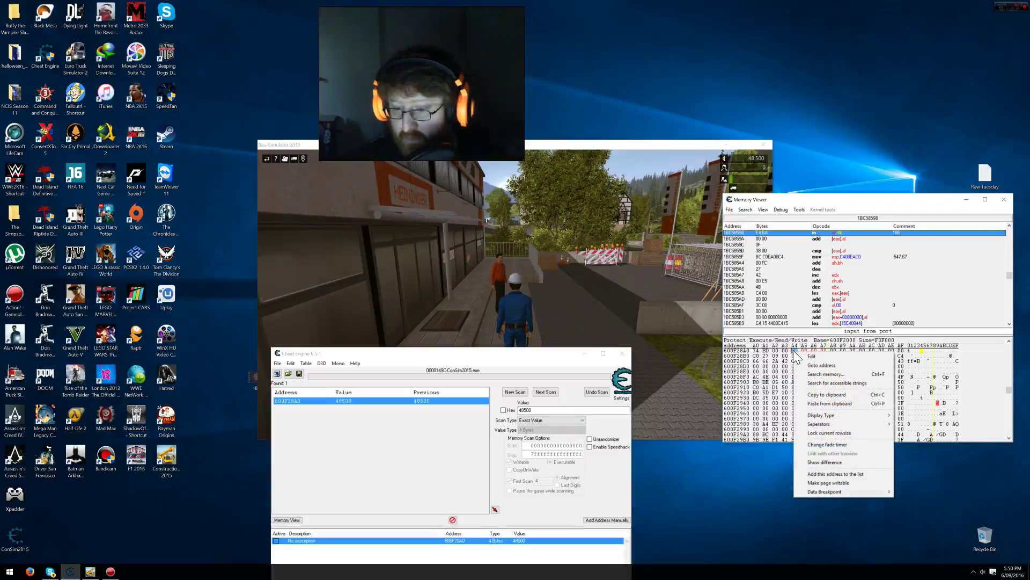
{"action": "left_click", "coordinate": [798, 356]}
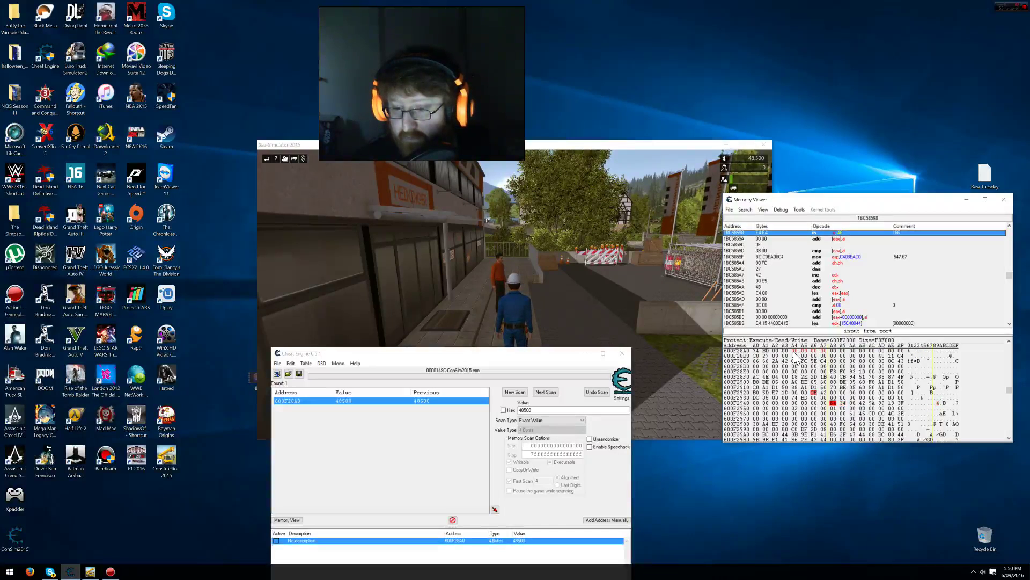
{"action": "right_click", "coordinate": [795, 354]}
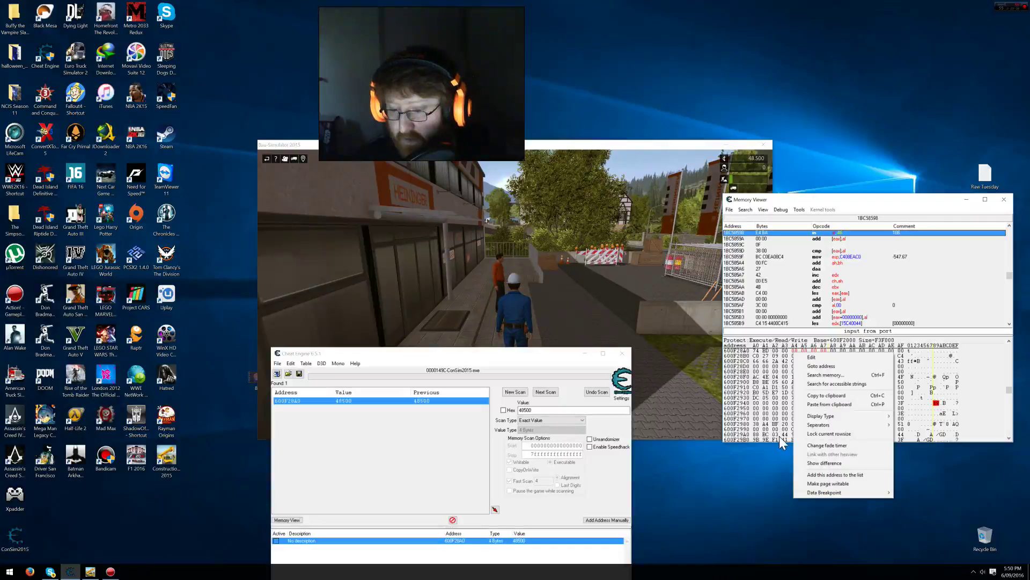
{"action": "left_click", "coordinate": [856, 473]}
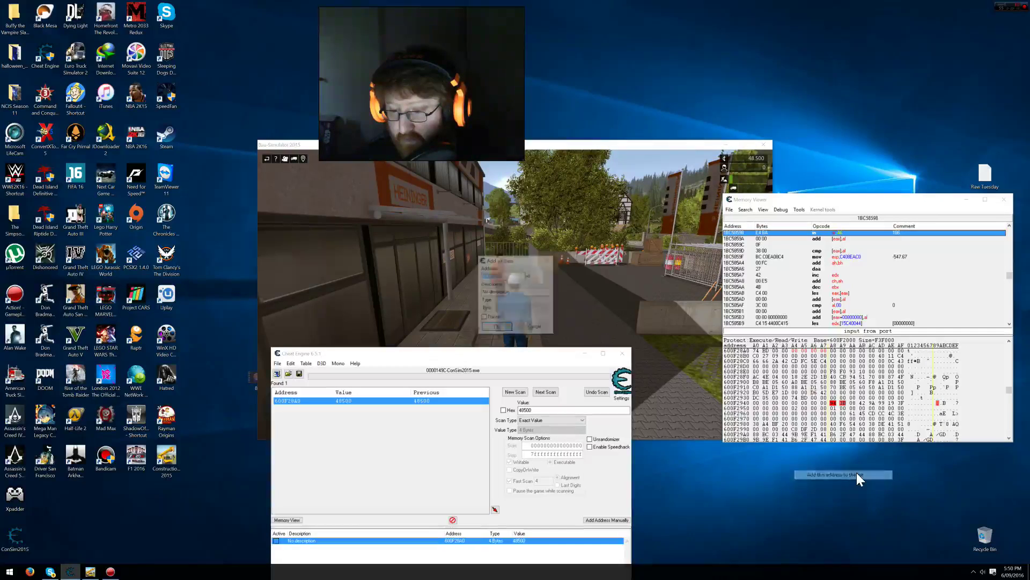
{"action": "left_click", "coordinate": [494, 310]}
{"action": "left_click", "coordinate": [504, 332]}
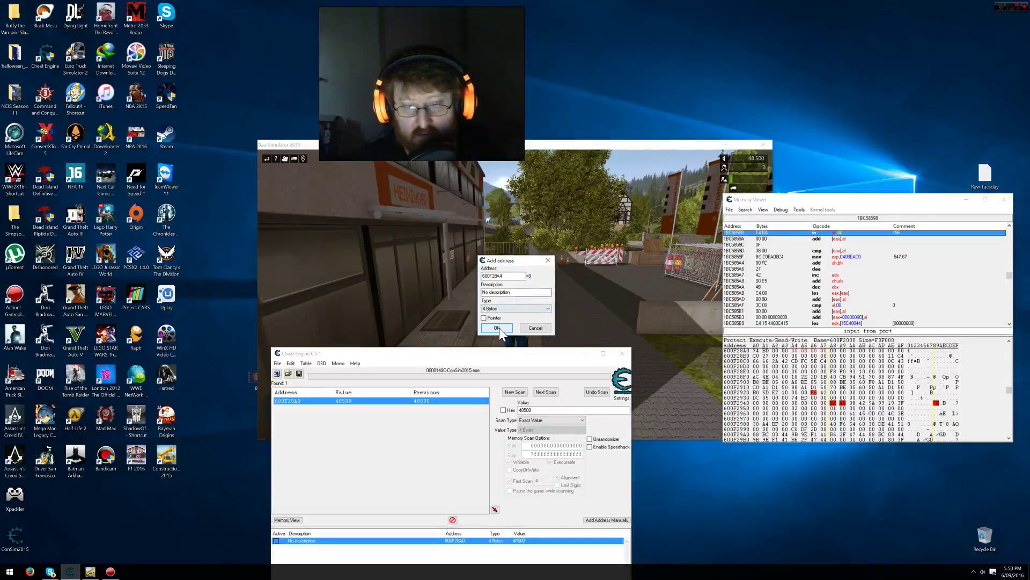
{"action": "left_click", "coordinate": [498, 328]}
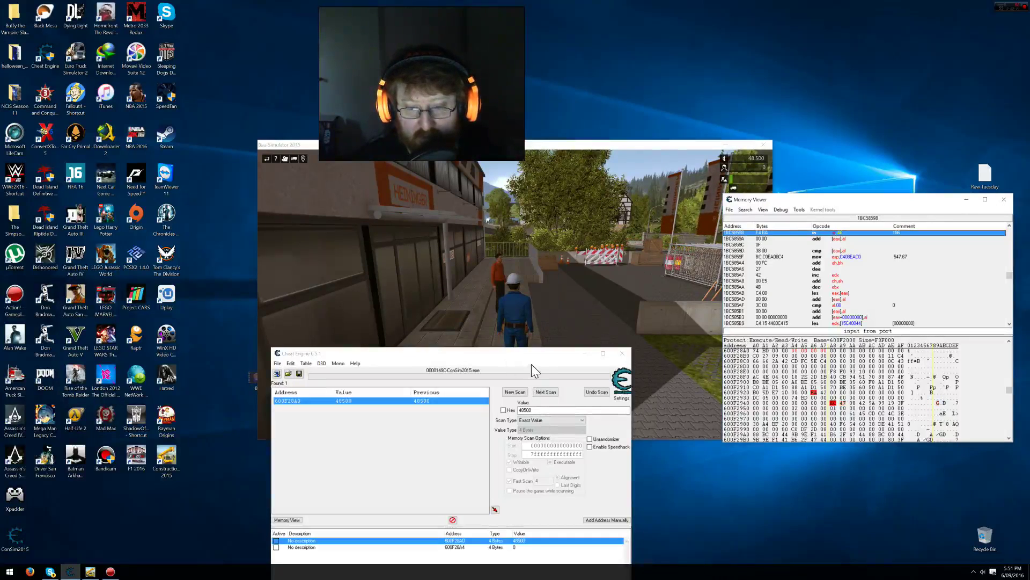
{"action": "left_click_drag", "start_coordinate": [532, 371], "coordinate": [535, 207]}
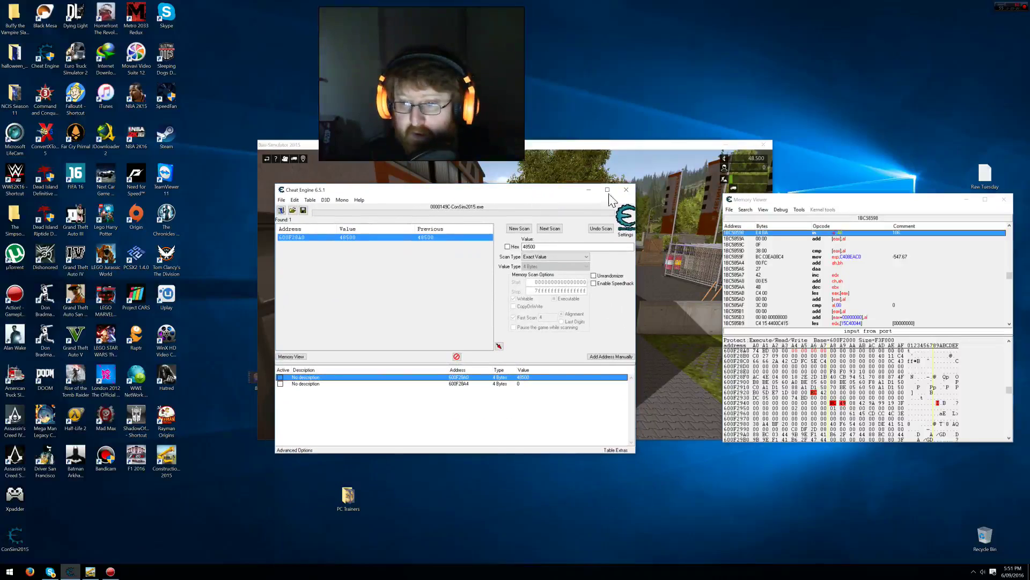
- Close the memory viewer and give the first address the description 'money'
{"action": "left_click", "coordinate": [1005, 201]}
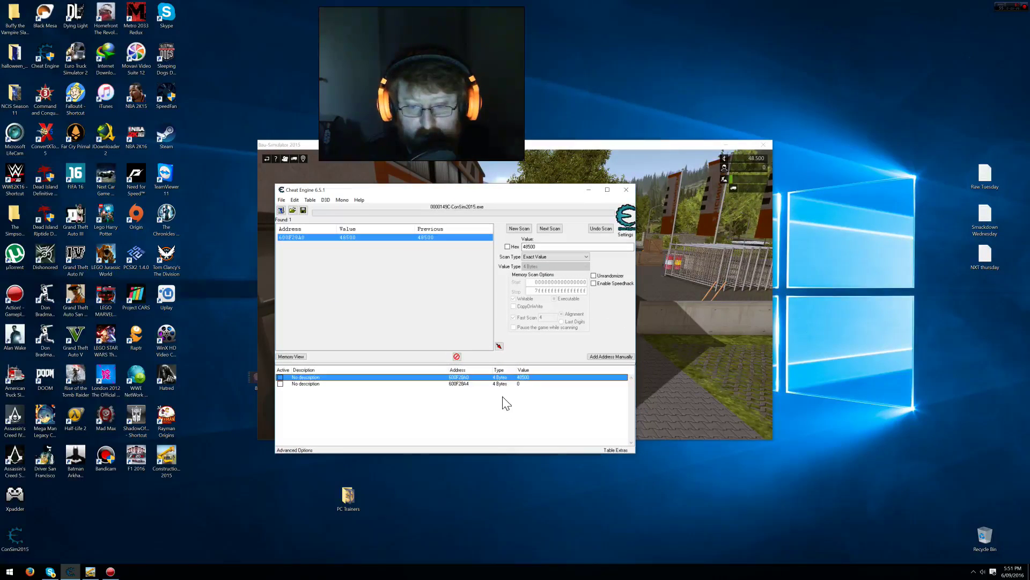
{"action": "double_click", "coordinate": [299, 378]}
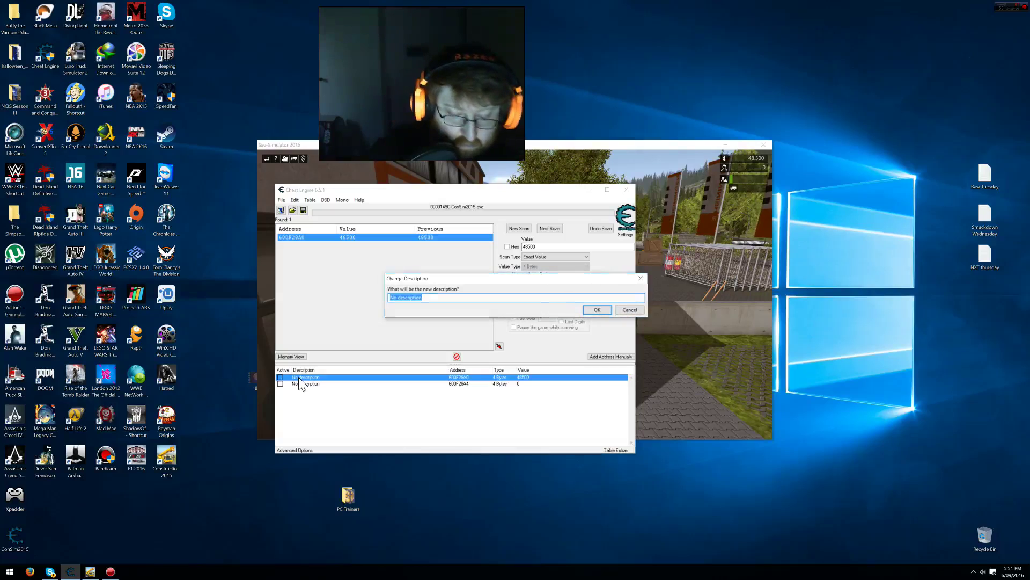
{"action": "type", "text": "mov"}
{"action": "key", "text": "BackSpace"}
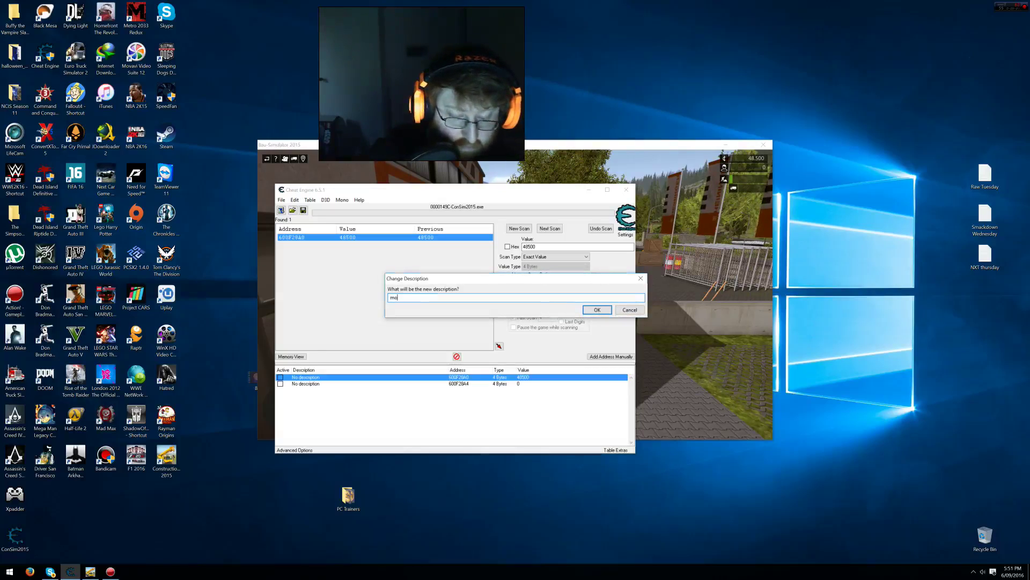
{"action": "type", "text": "ney"}
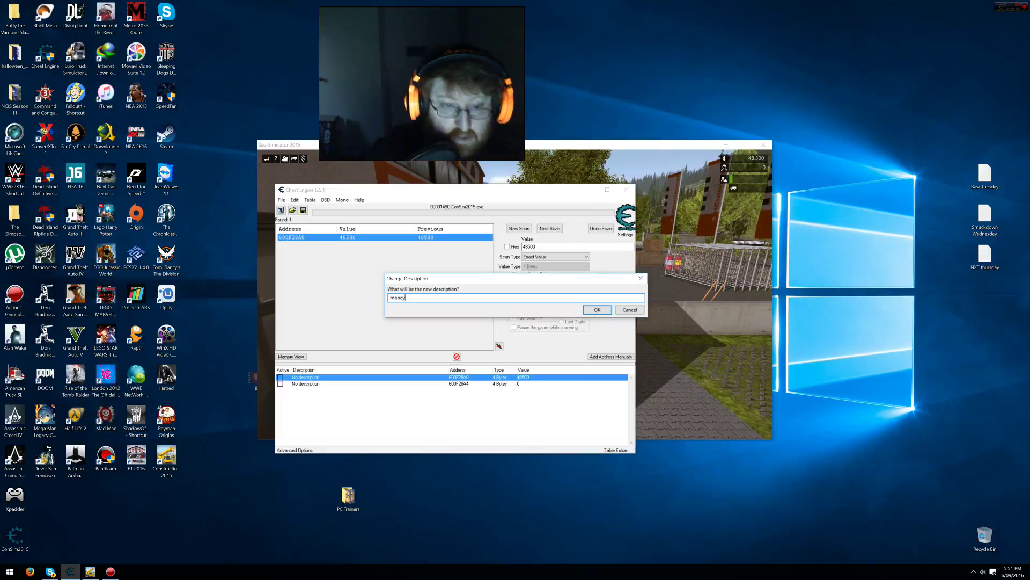
{"action": "left_click", "coordinate": [583, 310]}
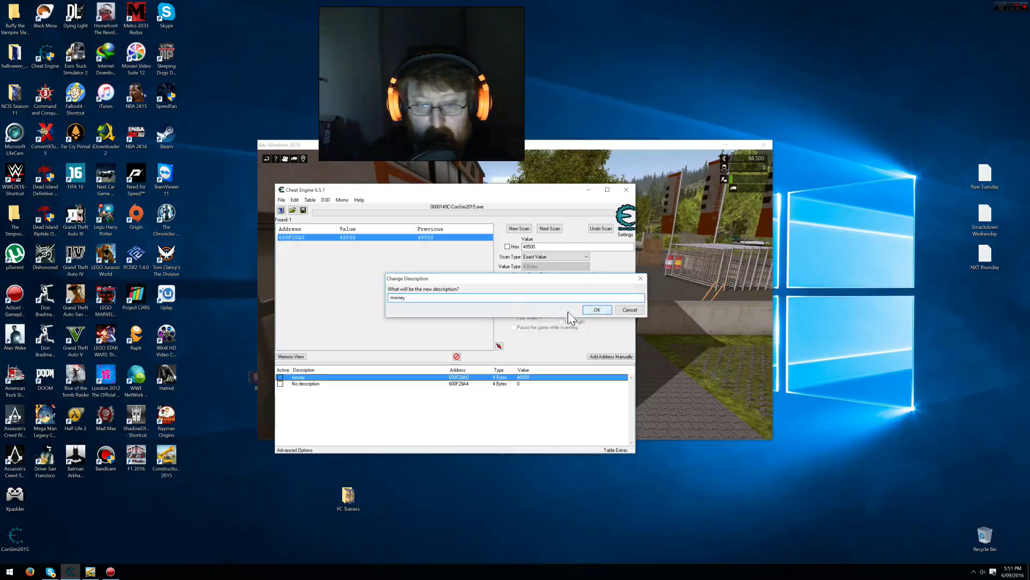
- Give address 600F28A4 the description 'xp', then select the money entry
{"action": "double_click", "coordinate": [305, 383]}
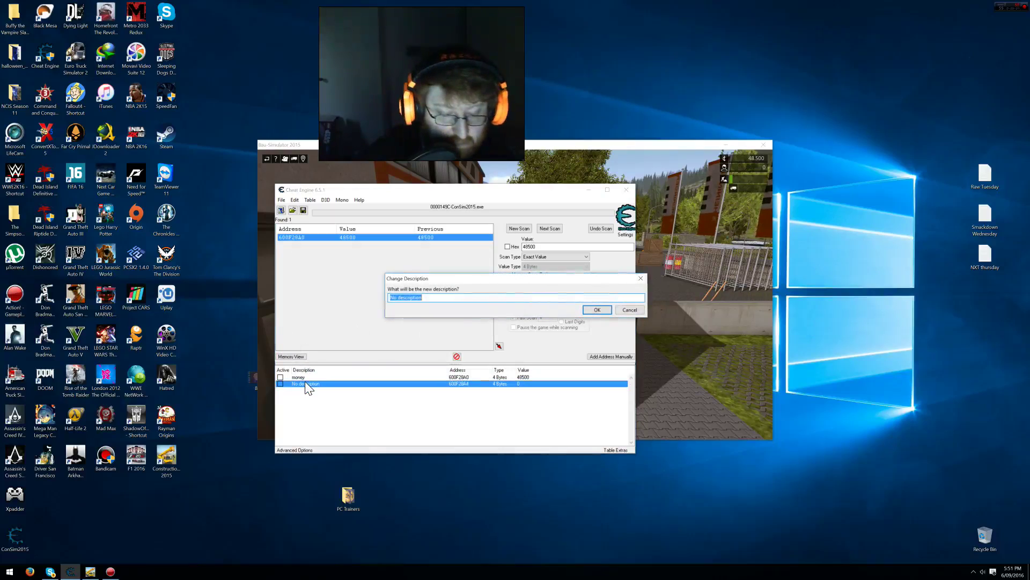
{"action": "type", "text": "xp"}
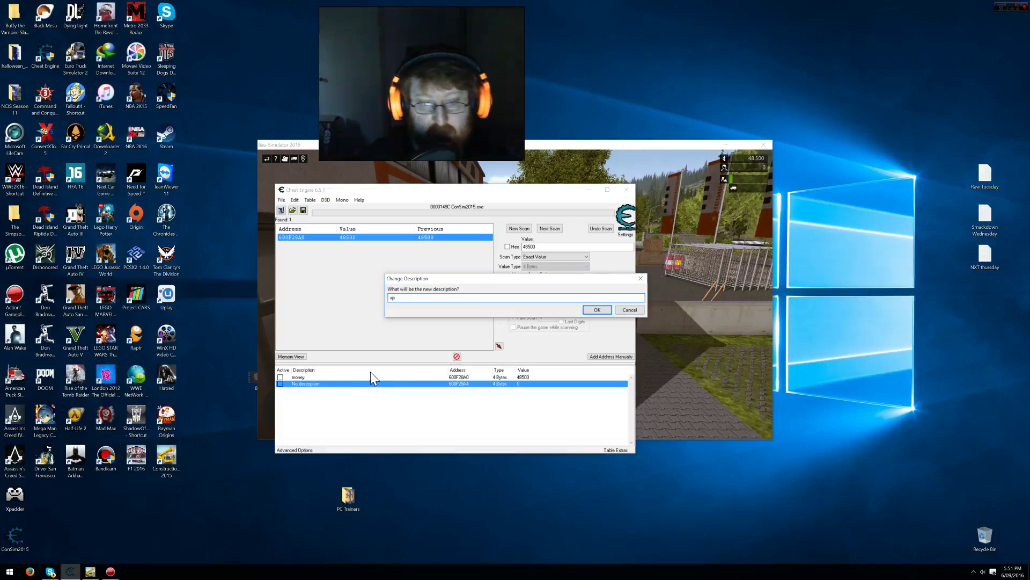
{"action": "left_click", "coordinate": [602, 311]}
{"action": "left_click", "coordinate": [525, 403]}
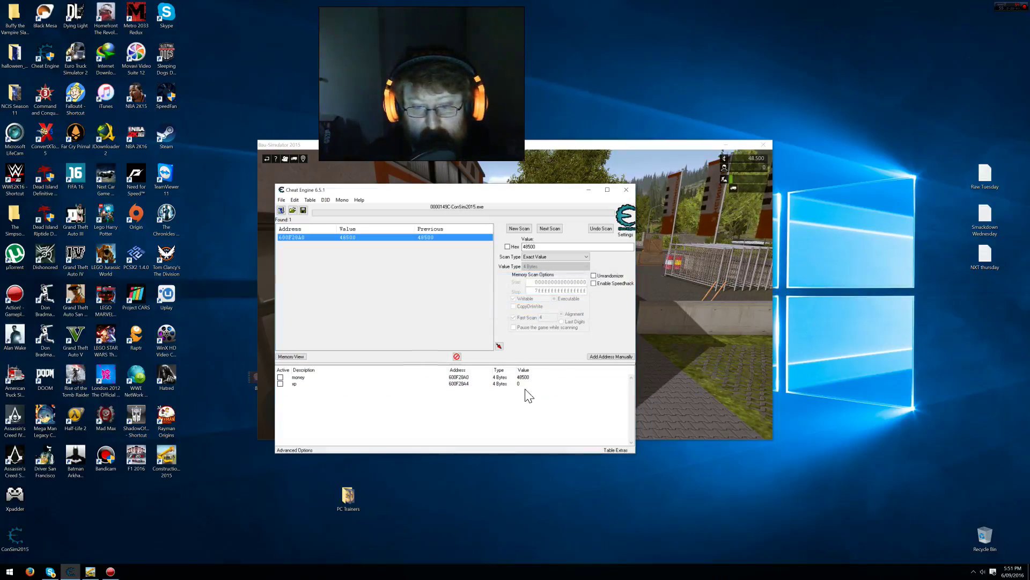
- Change the Cheat Engine money value from 48500 to 999999999
{"action": "double_click", "coordinate": [526, 378]}
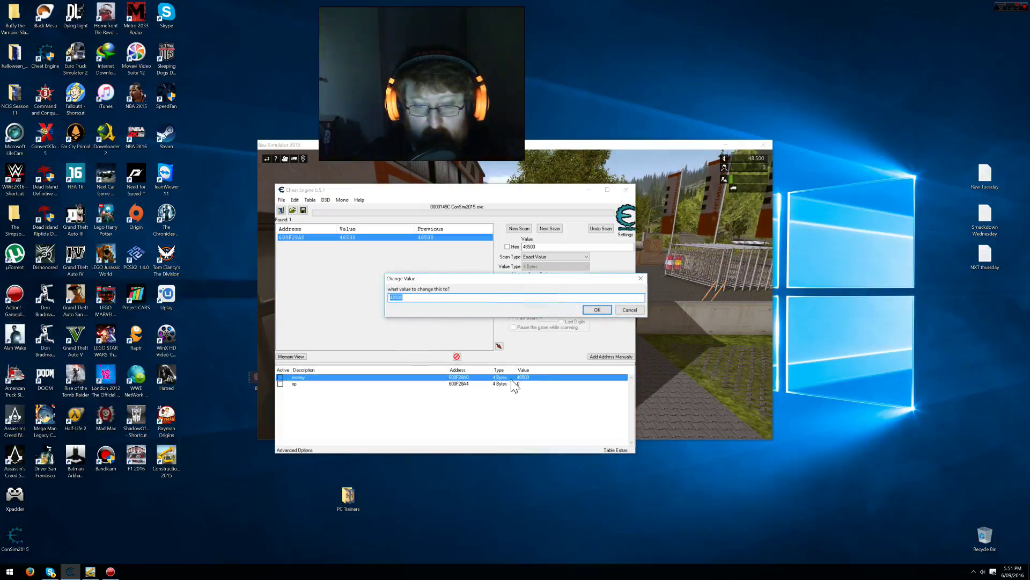
{"action": "type", "text": "9"}
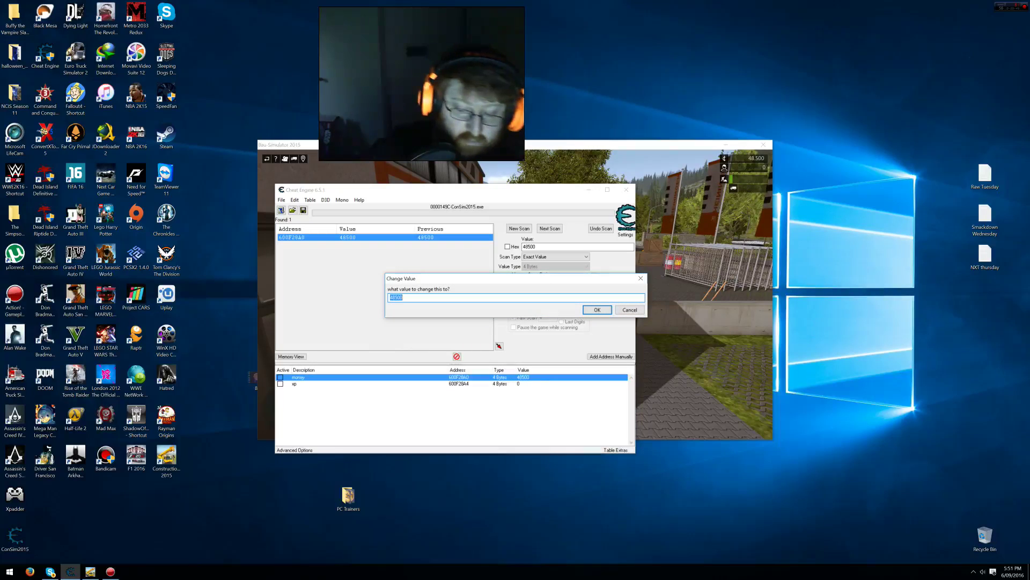
{"action": "type", "text": "99"}
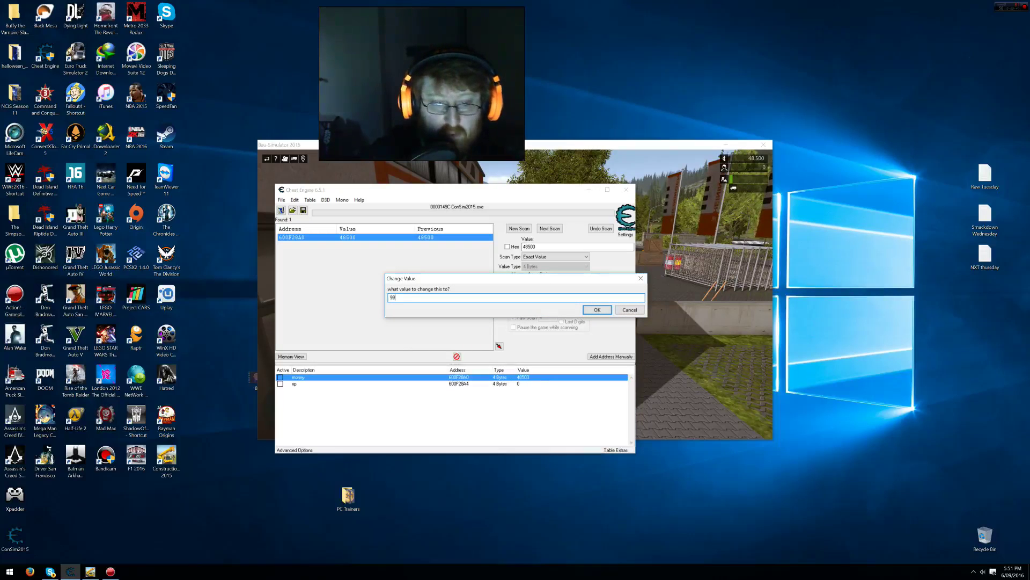
{"action": "type", "text": "99"}
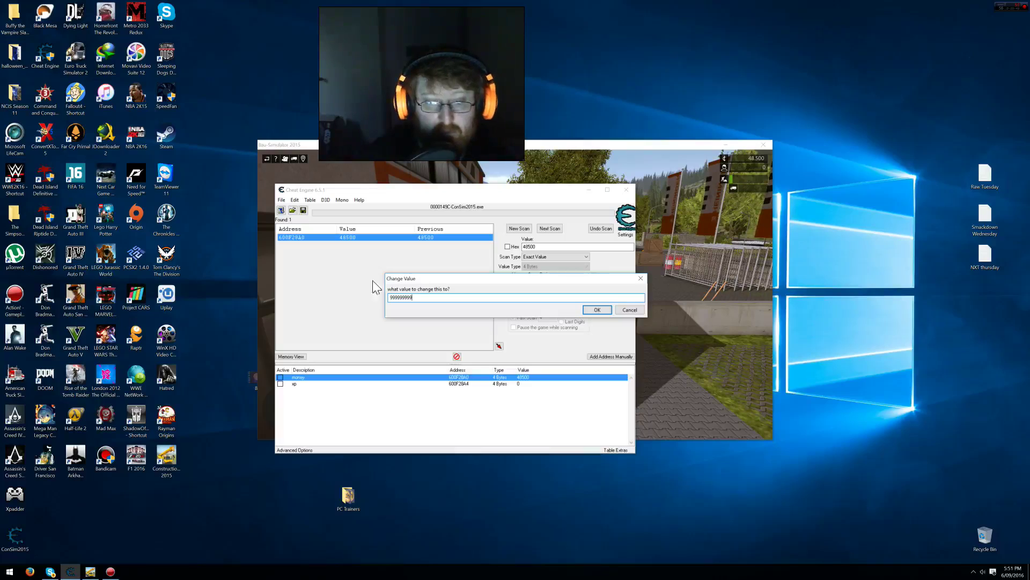
{"action": "left_click", "coordinate": [597, 310]}
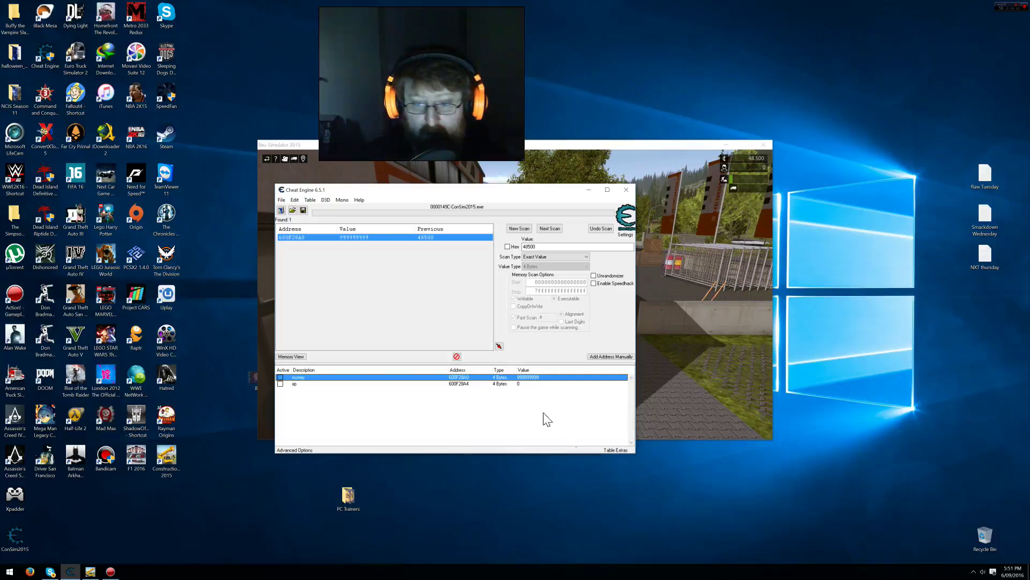
{"action": "left_click", "coordinate": [518, 404]}
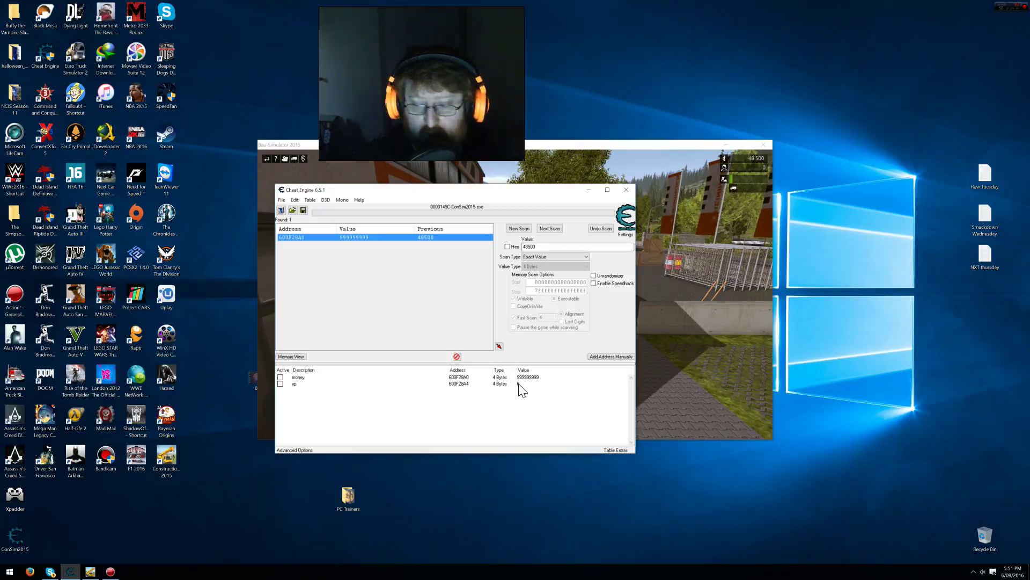
- Replace the xp entry's value of 0 with 599990
{"action": "double_click", "coordinate": [519, 387]}
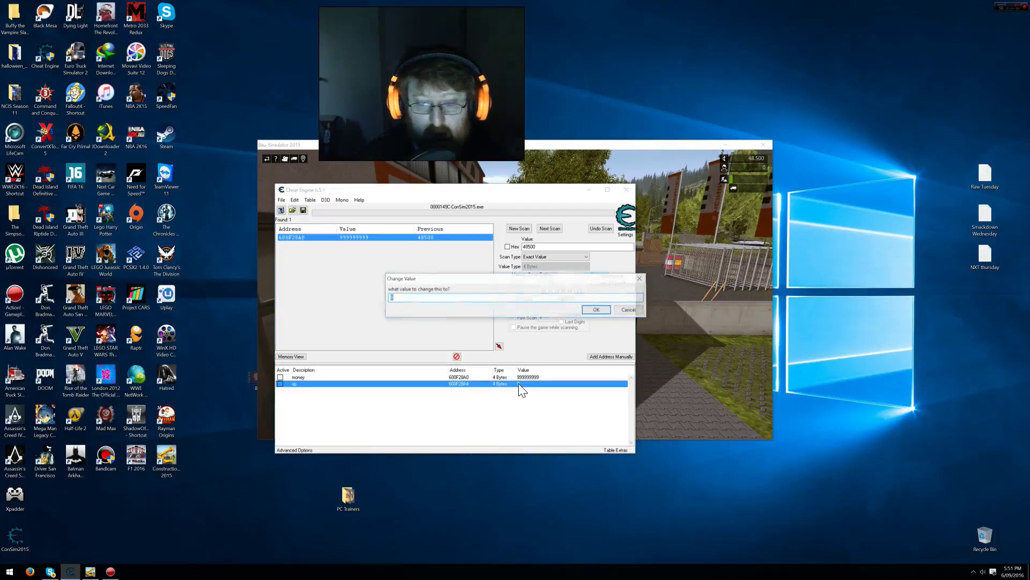
{"action": "type", "text": "9"}
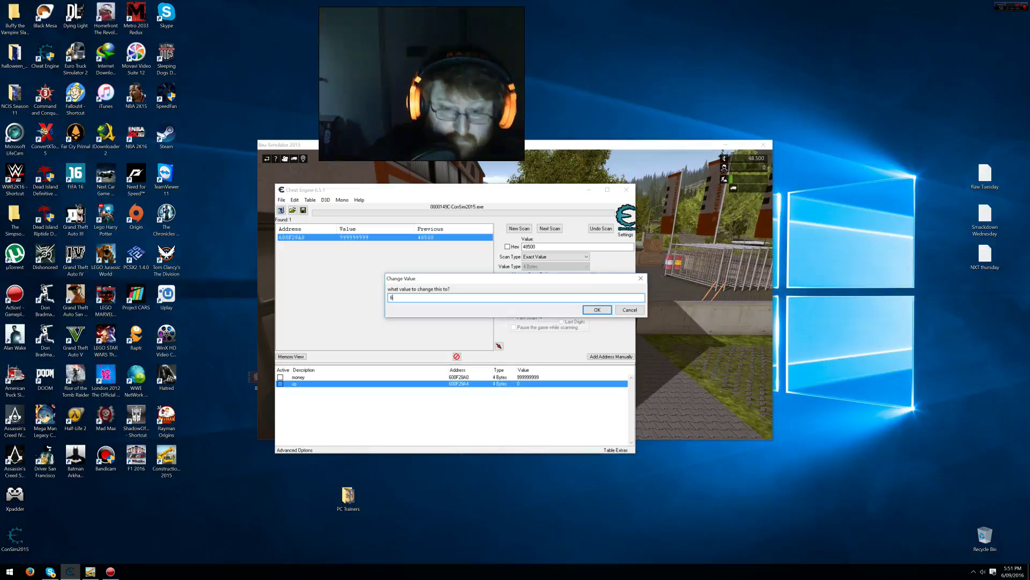
{"action": "type", "text": "00000"}
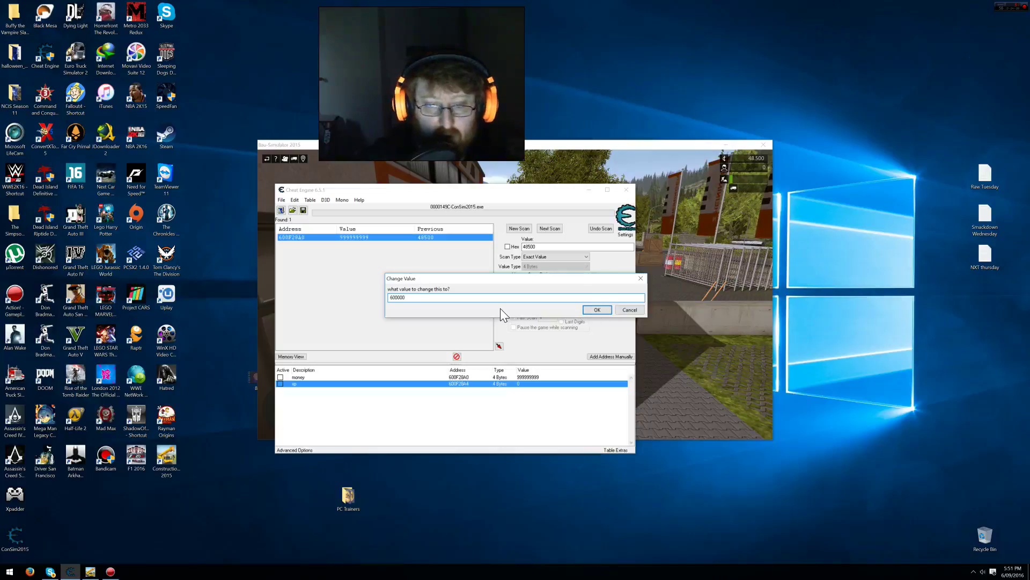
{"action": "key", "text": "BackSpace"}
{"action": "key", "text": "BackSpace"}
{"action": "key", "text": "BackSpace"}
{"action": "key", "text": "BackSpace"}
{"action": "key", "text": "BackSpace"}
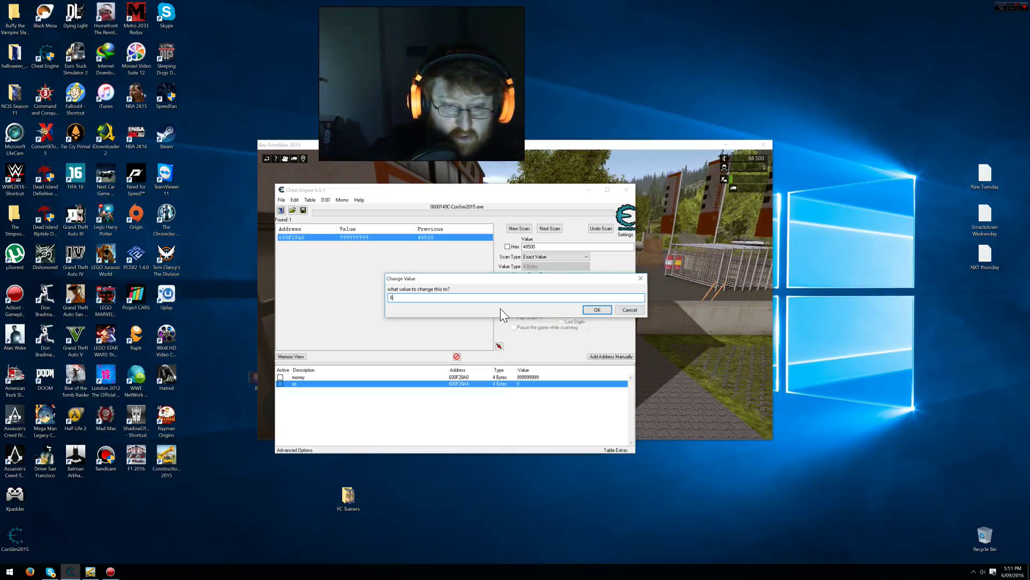
{"action": "key", "text": "BackSpace"}
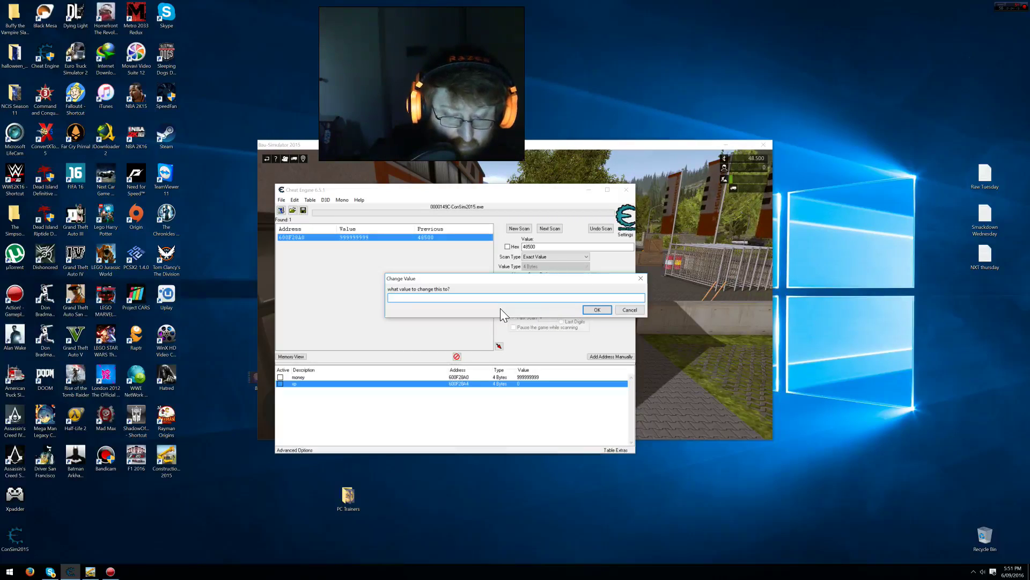
{"action": "type", "text": "599"}
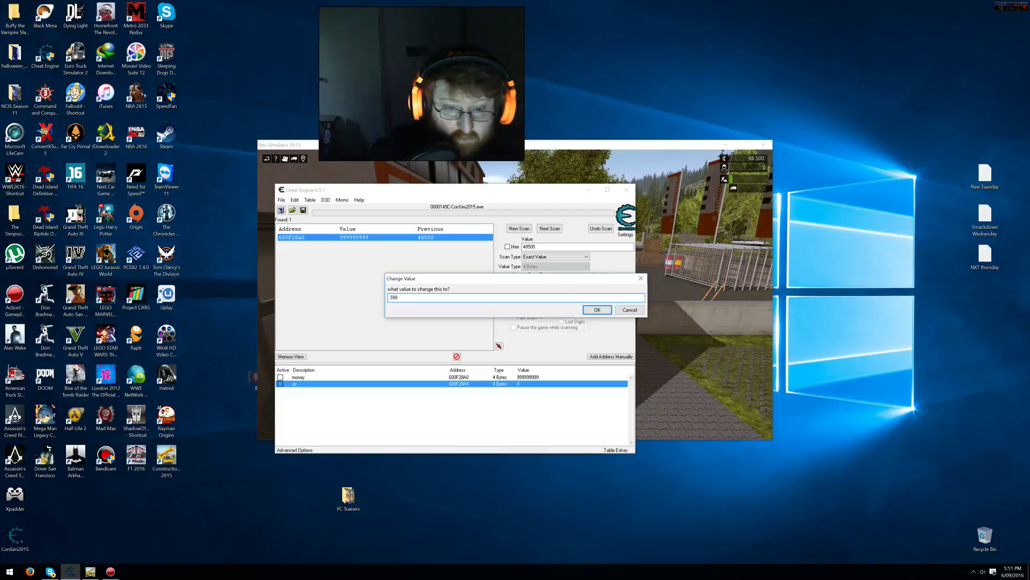
{"action": "type", "text": "9"}
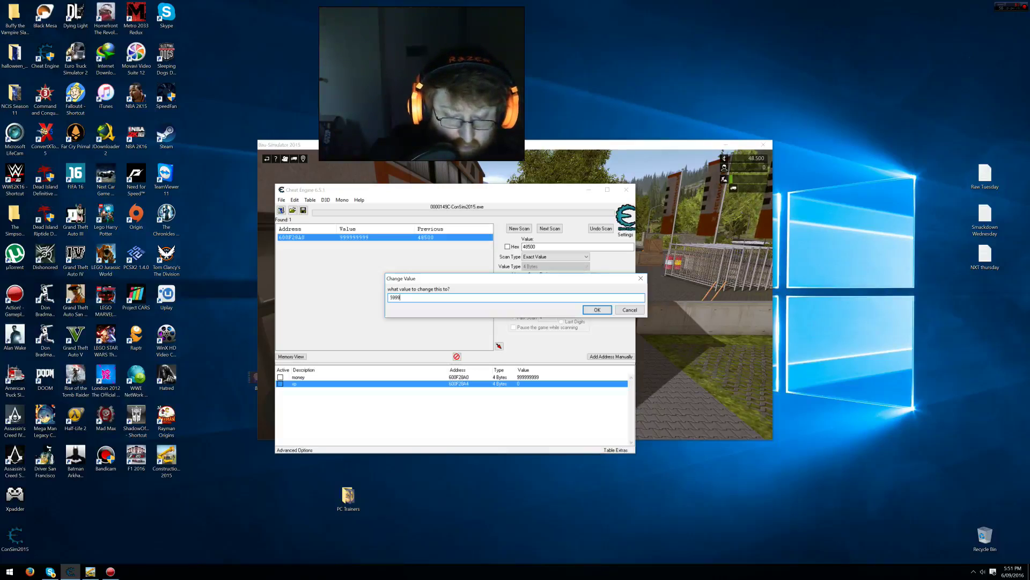
{"action": "type", "text": "90"}
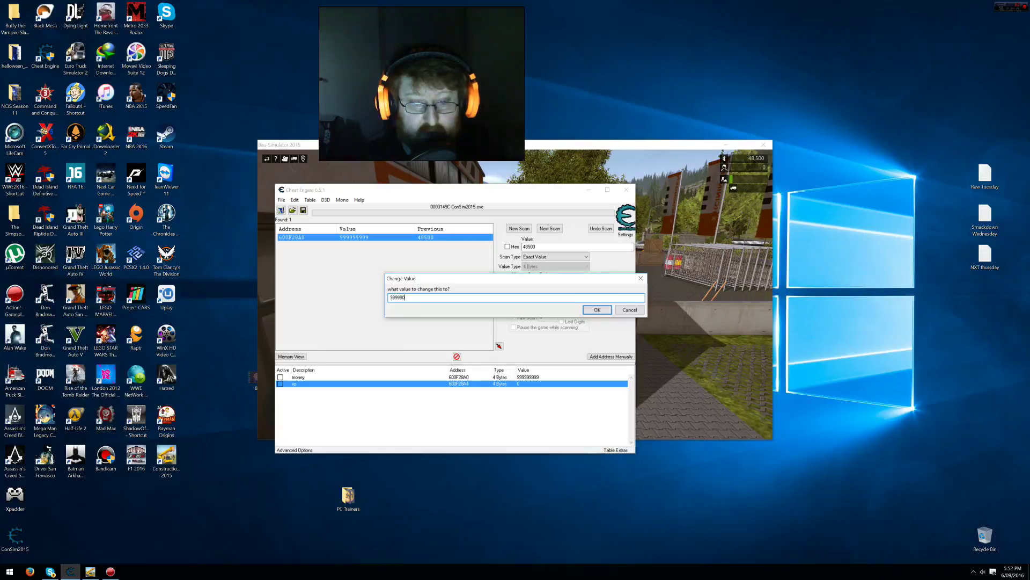
{"action": "left_click", "coordinate": [598, 312]}
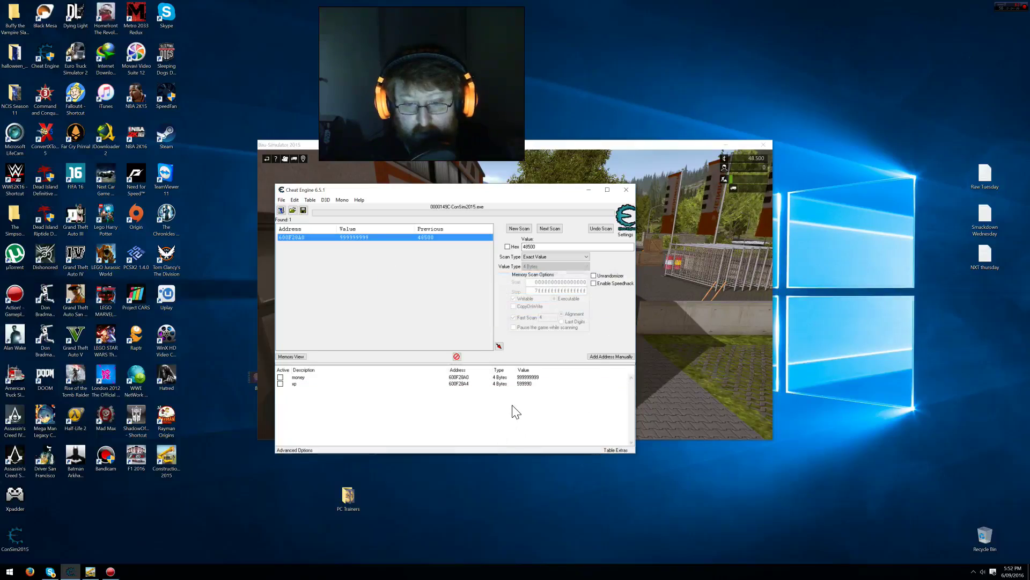
- Buy one Small Bricks (Clay) from the Heininger building materials dealer
{"action": "left_click", "coordinate": [702, 402]}
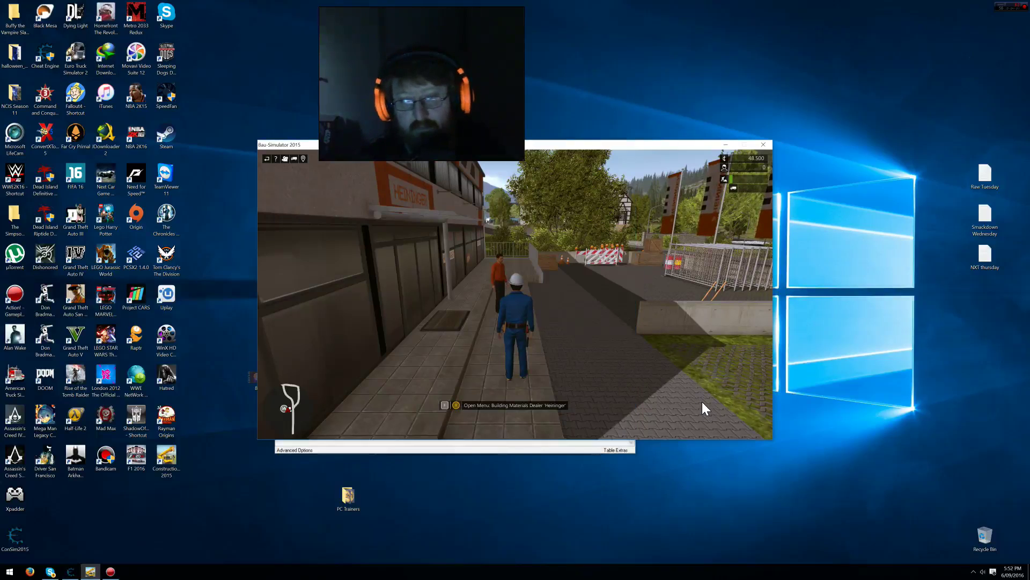
{"action": "key", "text": "e"}
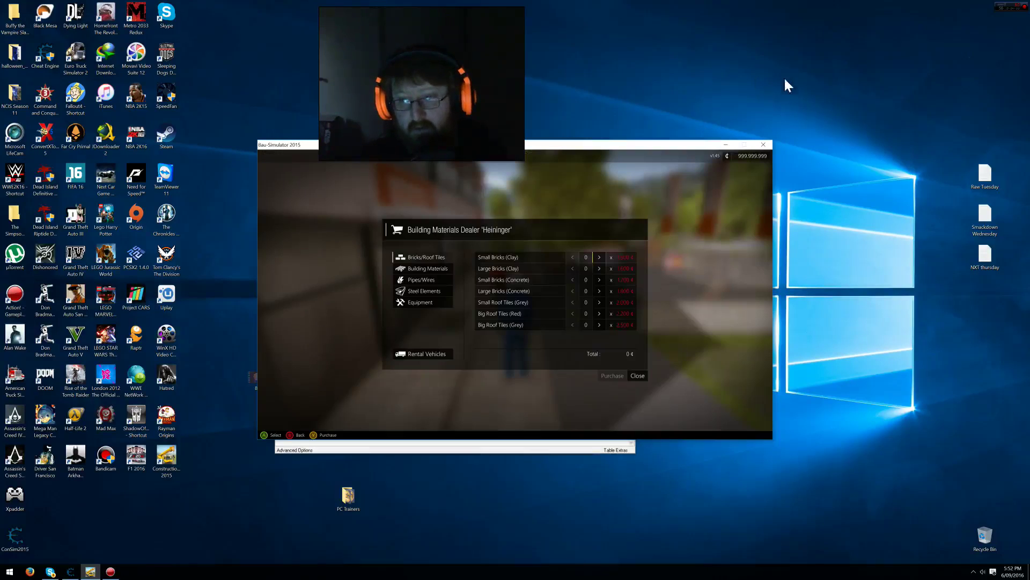
{"action": "left_click", "coordinate": [645, 375]}
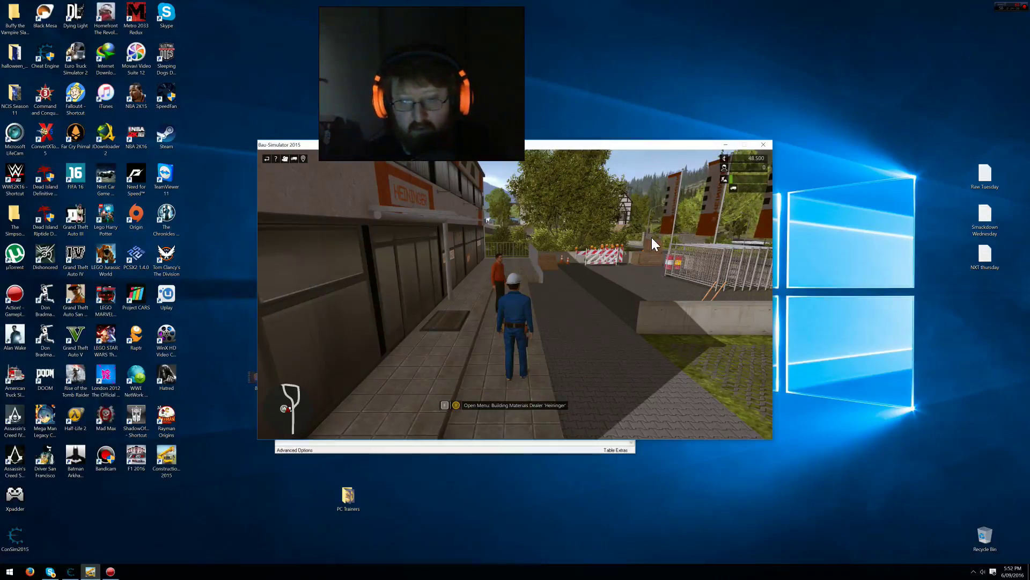
{"action": "key", "text": "e"}
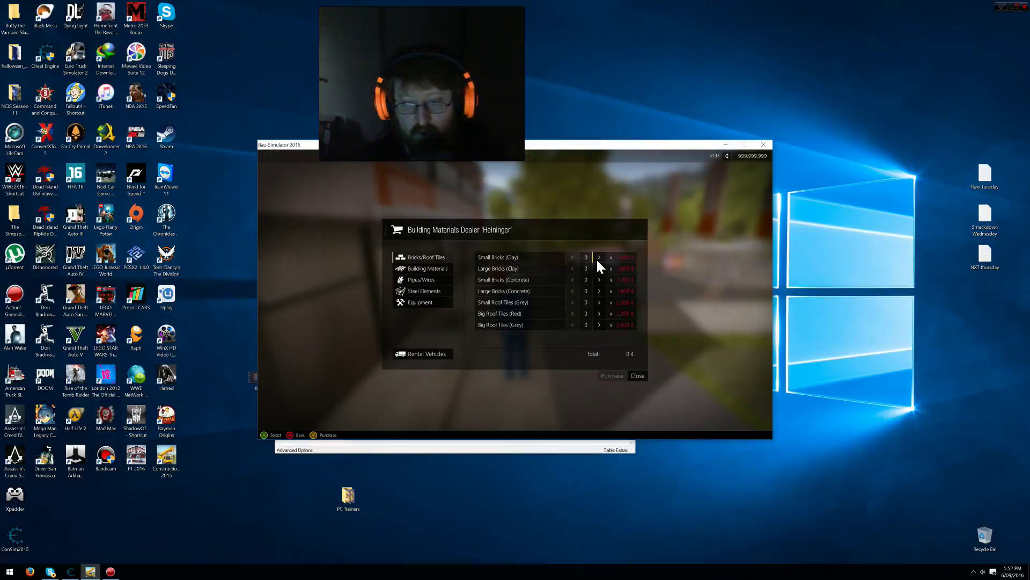
{"action": "left_click", "coordinate": [599, 258]}
{"action": "left_click", "coordinate": [606, 376]}
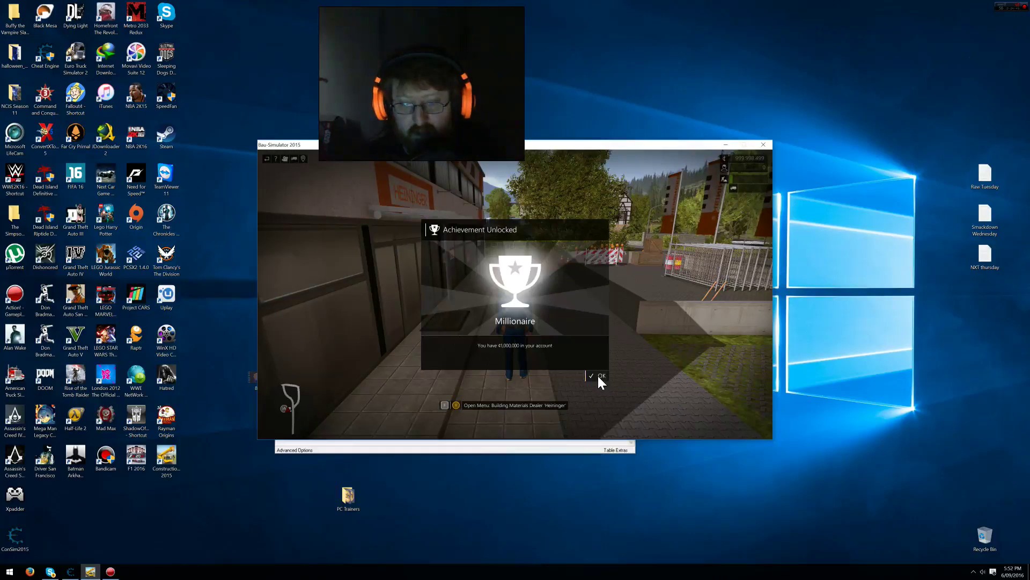
- Dismiss the Millionaire, Croesus and remaining achievement popups
{"action": "left_click", "coordinate": [598, 376]}
{"action": "left_click", "coordinate": [598, 377]}
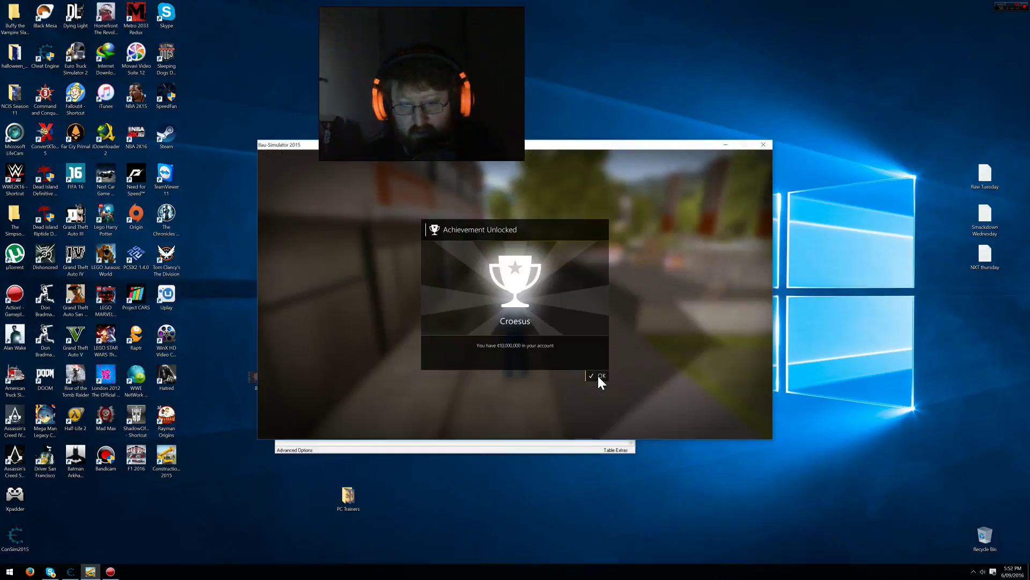
{"action": "left_click", "coordinate": [598, 376]}
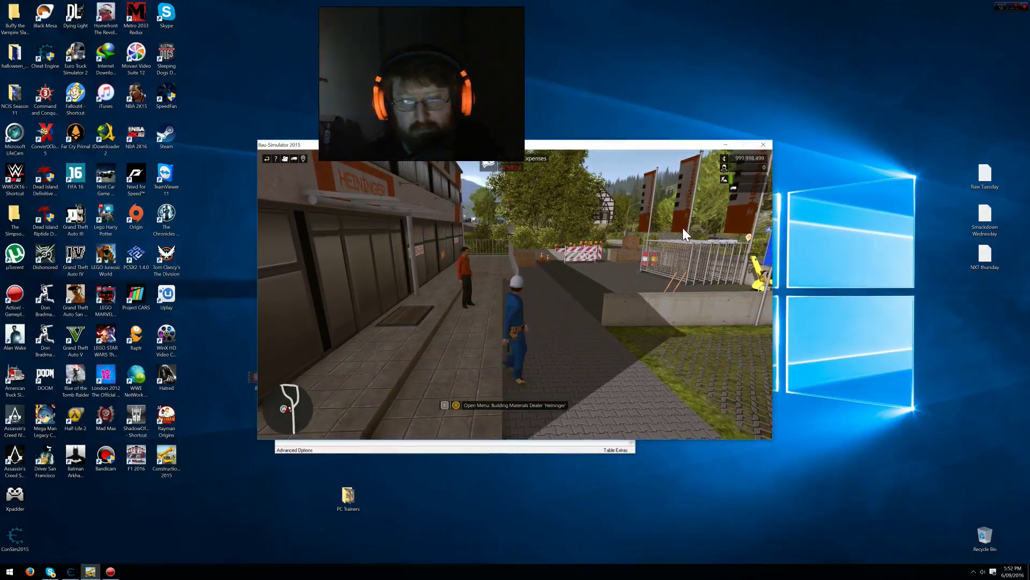
- Open the Profile page from the pause menu to view XP and money
{"action": "key", "text": "Escape"}
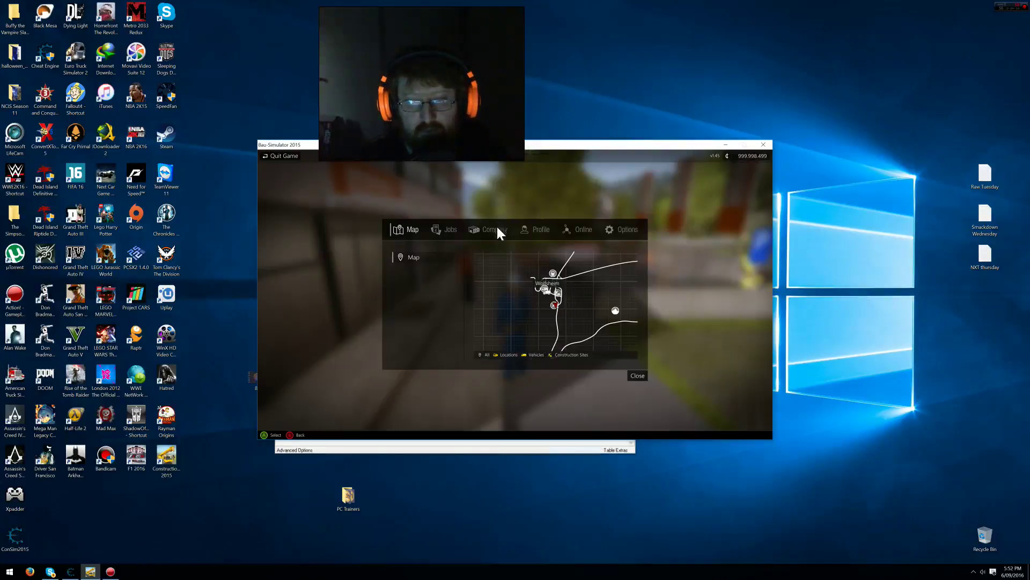
{"action": "left_click", "coordinate": [537, 229]}
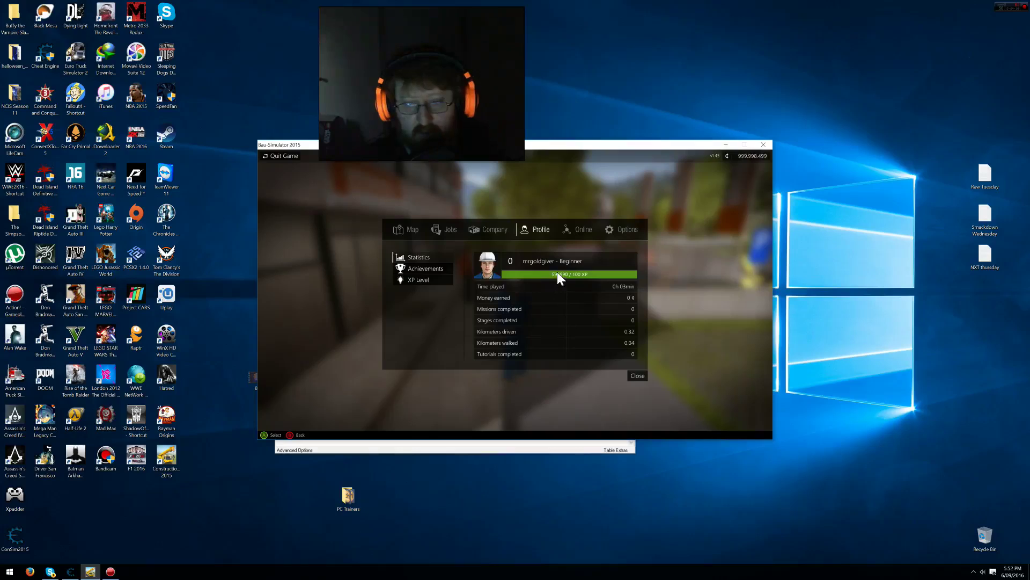